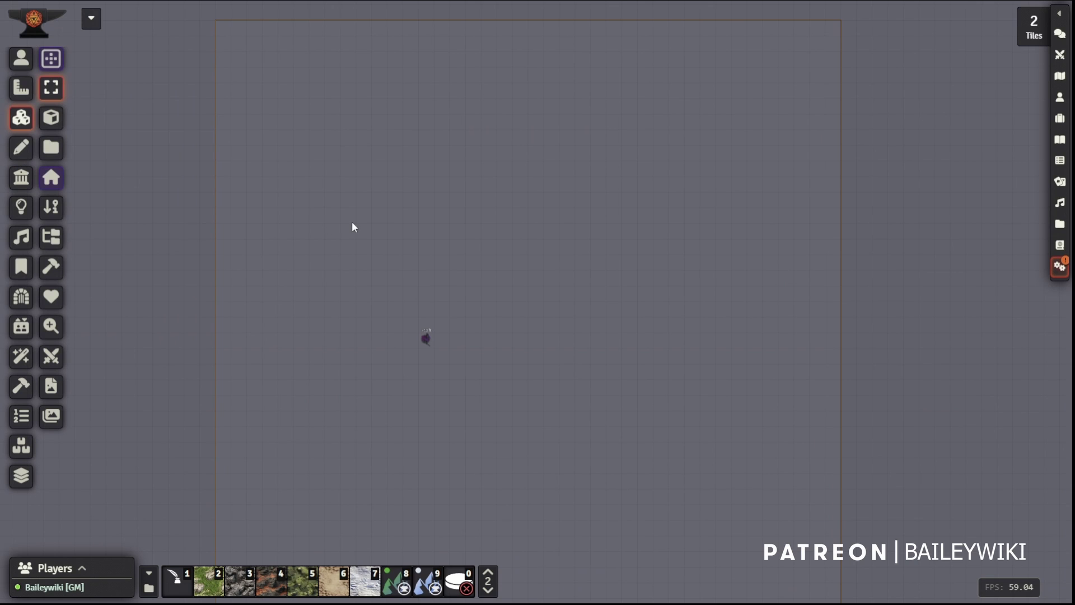
# Run the Random Overlay Terrain (Grassy) macro on the square tile several times to cycle through grassy variations.
pyautogui.click(214, 585)
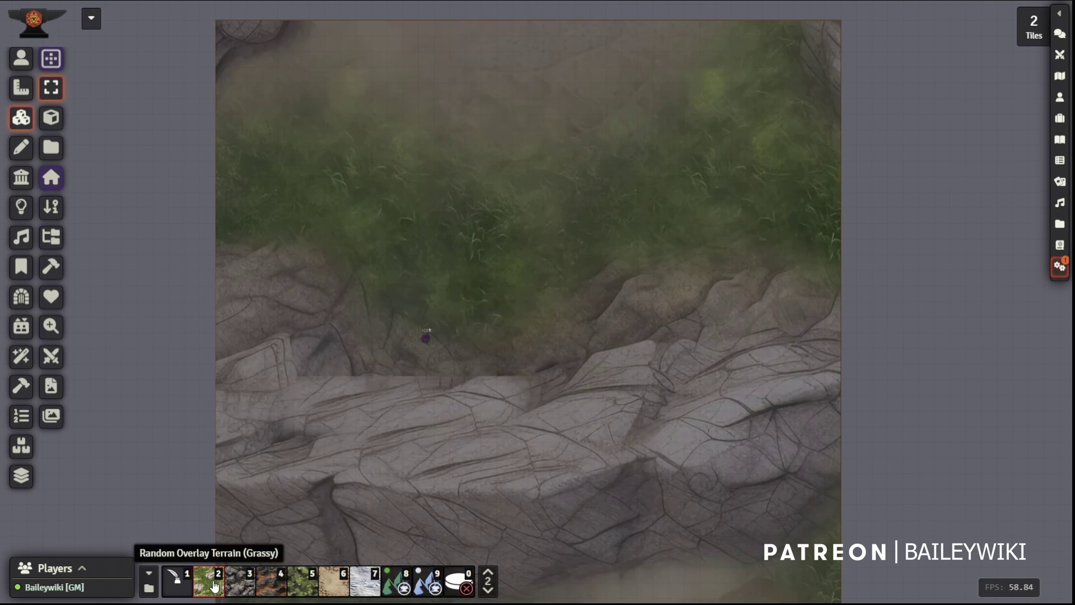
pyautogui.click(212, 586)
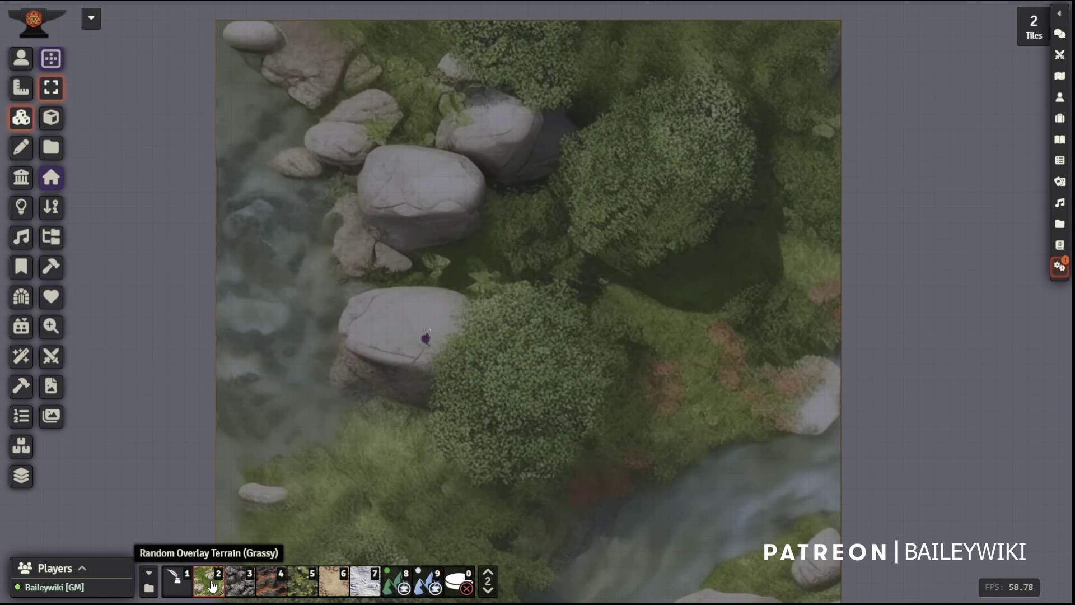
pyautogui.click(212, 585)
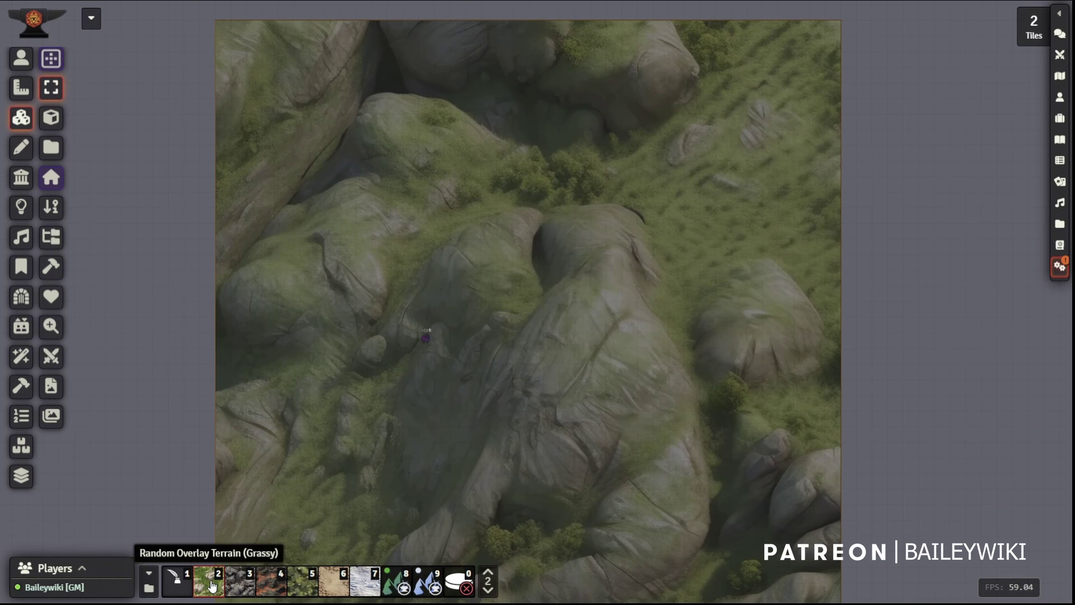
pyautogui.click(212, 586)
# Cycle the tile through Deadlands terrain variations, followed by Swamp variations, using the Random Overlay Terrain macros.
pyautogui.click(264, 586)
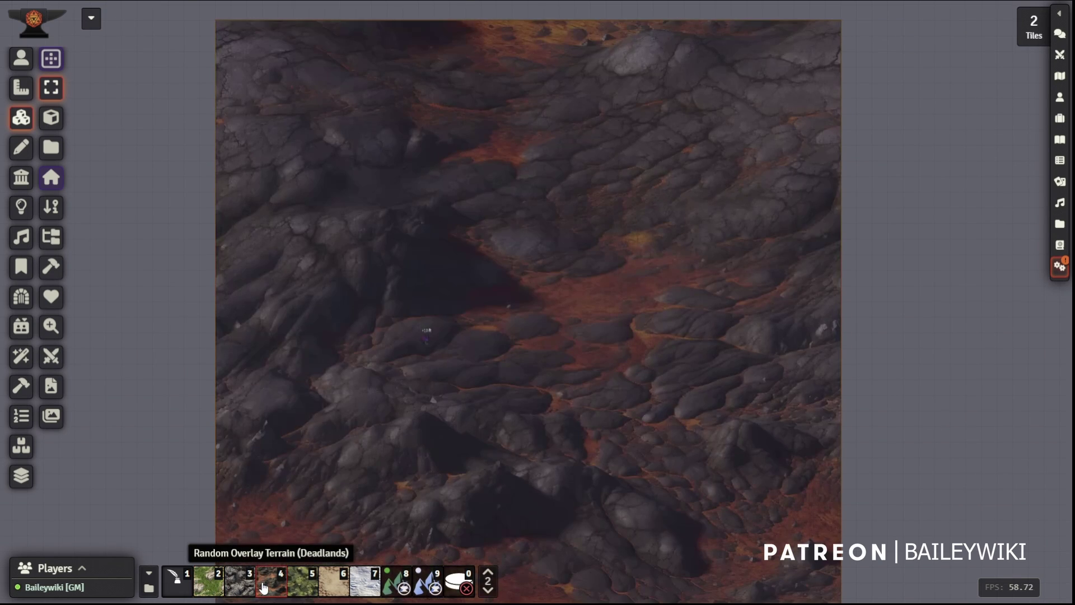
pyautogui.click(263, 586)
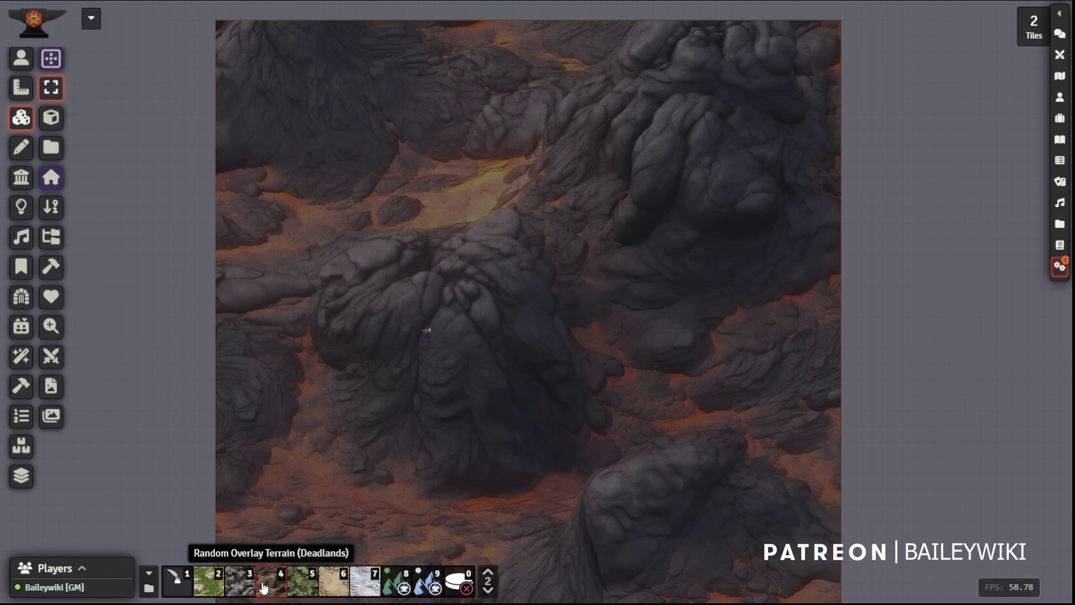
pyautogui.click(264, 586)
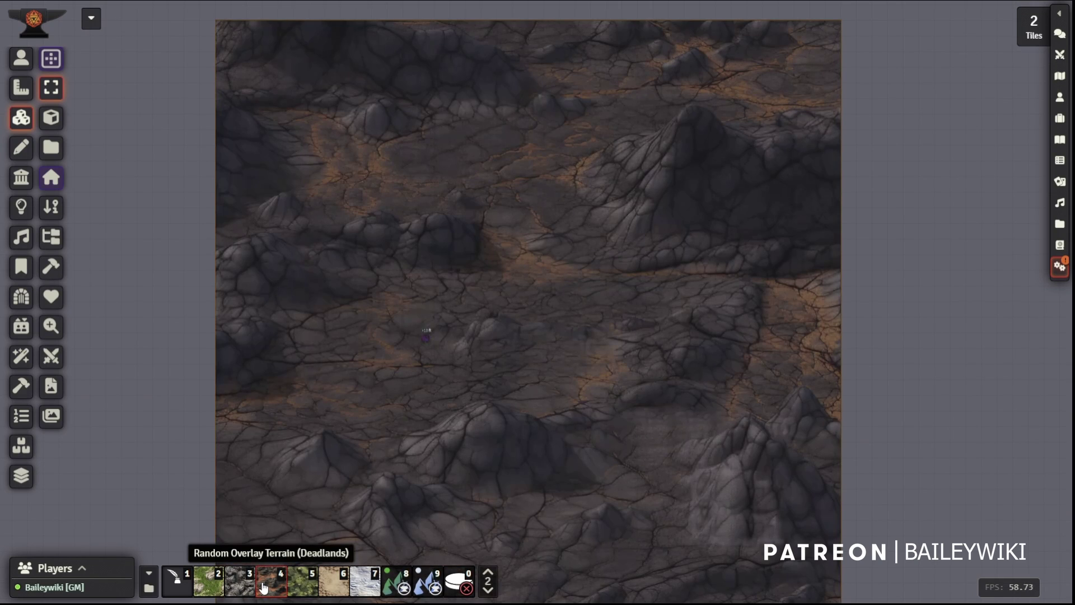
pyautogui.click(307, 583)
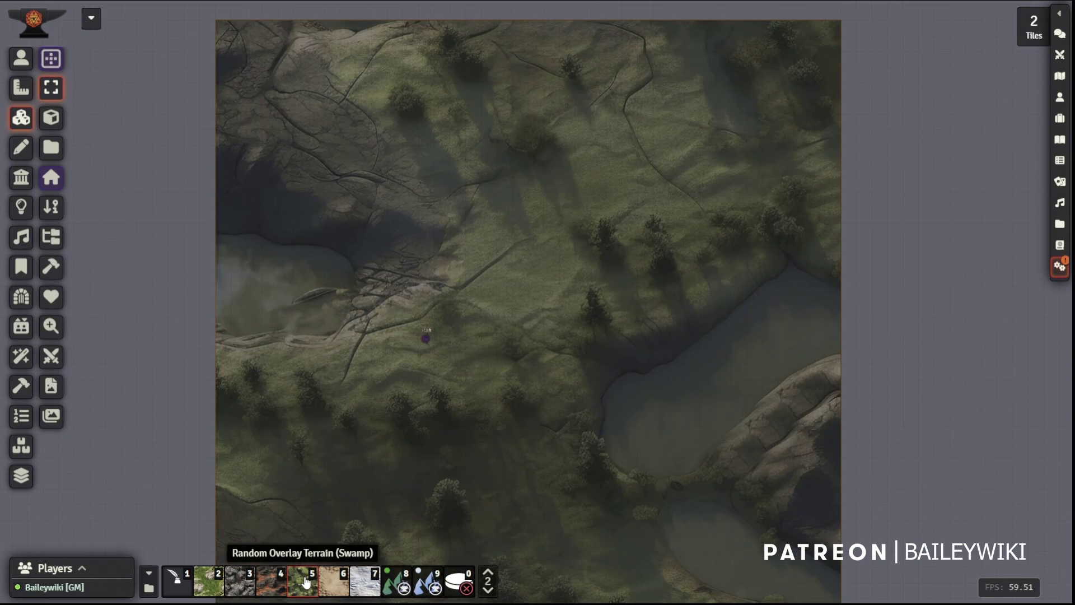
pyautogui.click(306, 583)
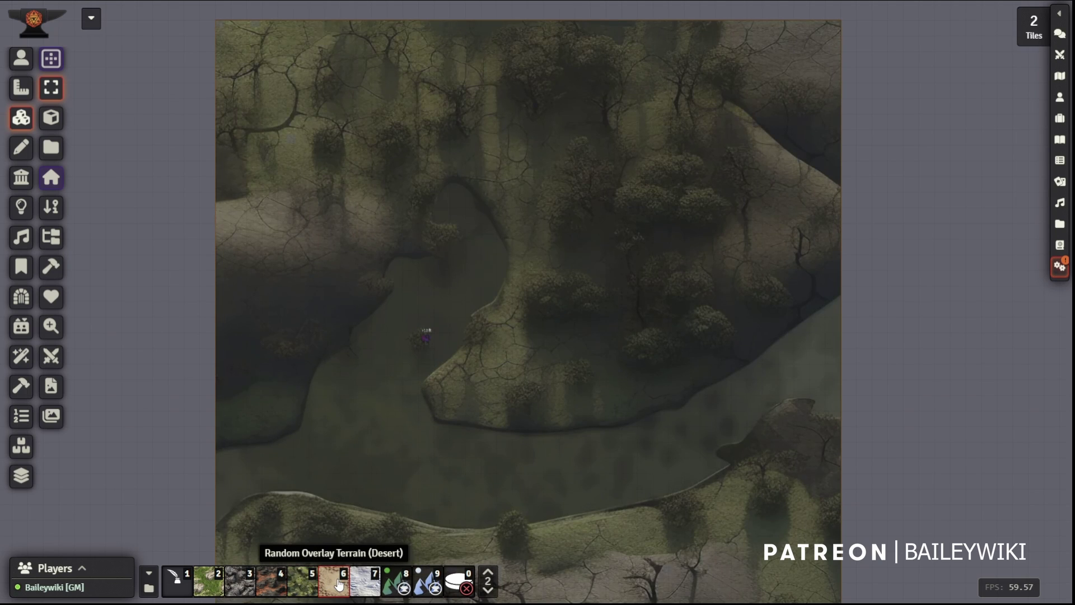
# Run the Random Overlay Terrain (Desert) macro repeatedly to cycle the tile through desert variations.
pyautogui.click(340, 585)
pyautogui.click(339, 585)
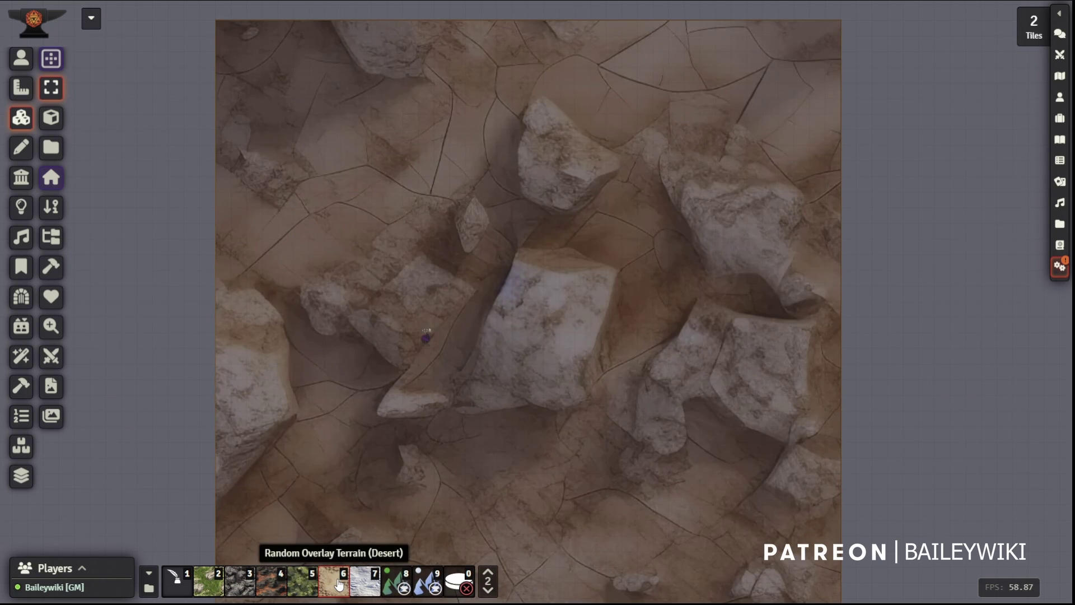
pyautogui.click(340, 584)
pyautogui.click(339, 585)
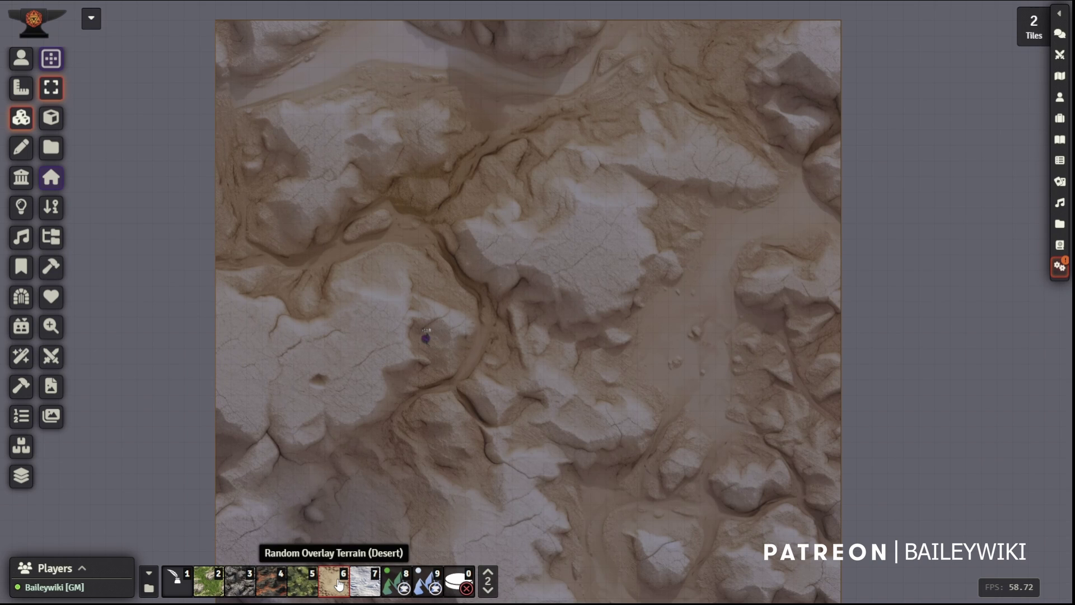
pyautogui.click(340, 585)
pyautogui.click(339, 584)
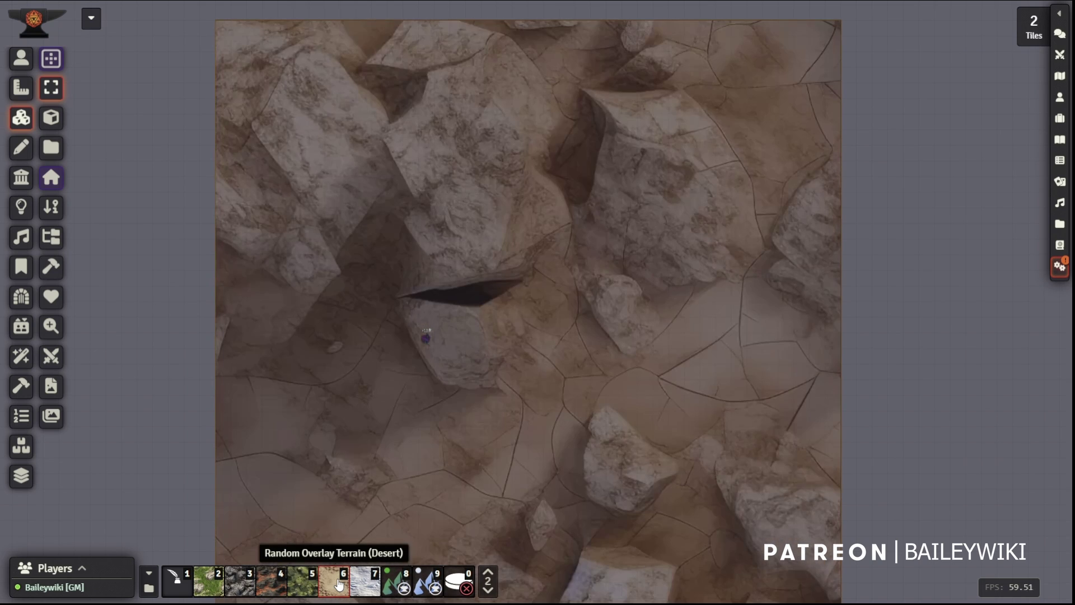
pyautogui.click(339, 585)
# Cycle the tile through Random Overlay Terrain (Snowy) variations and finish with the rocky terrain macro.
pyautogui.click(363, 586)
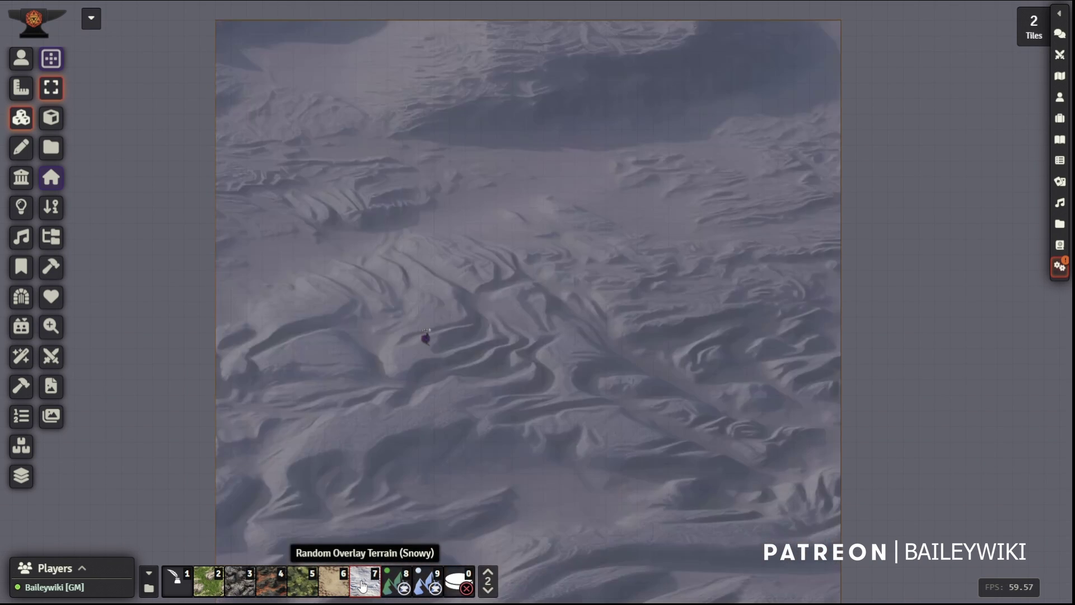
pyautogui.click(363, 586)
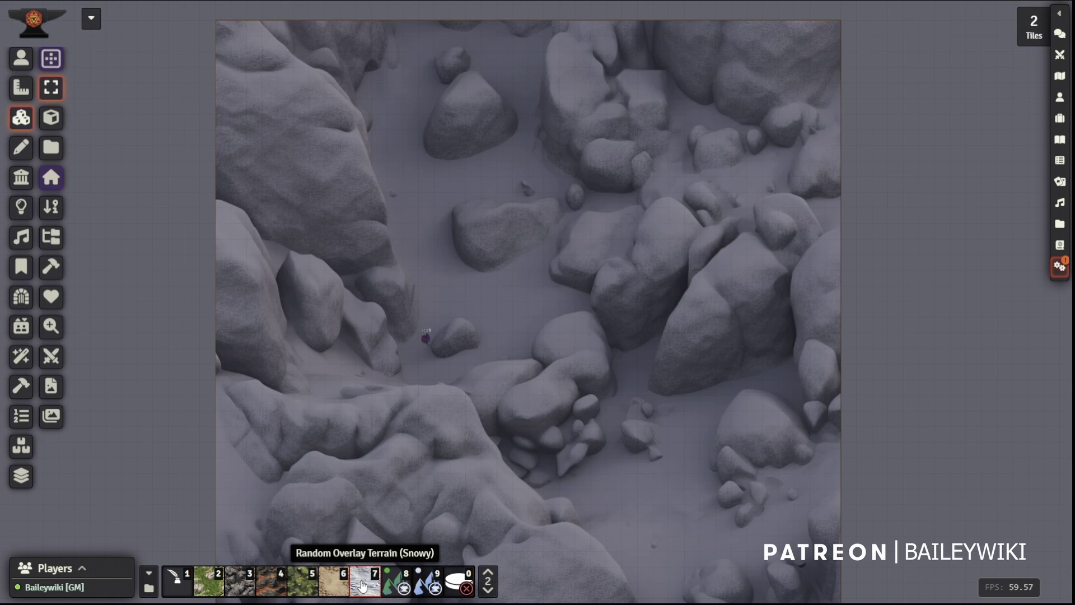
pyautogui.click(362, 586)
pyautogui.click(364, 586)
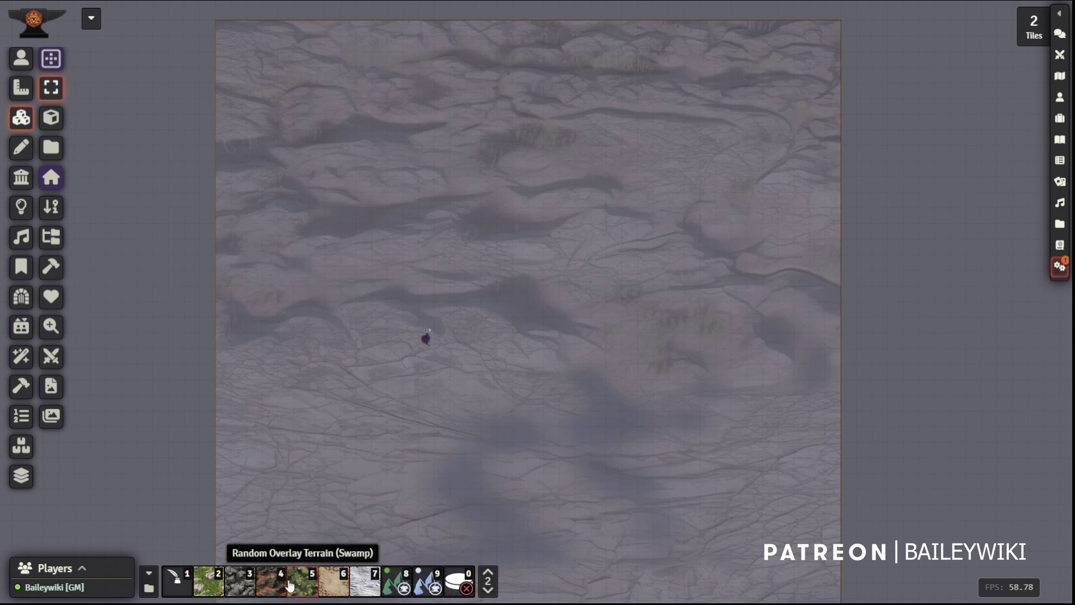
pyautogui.click(242, 587)
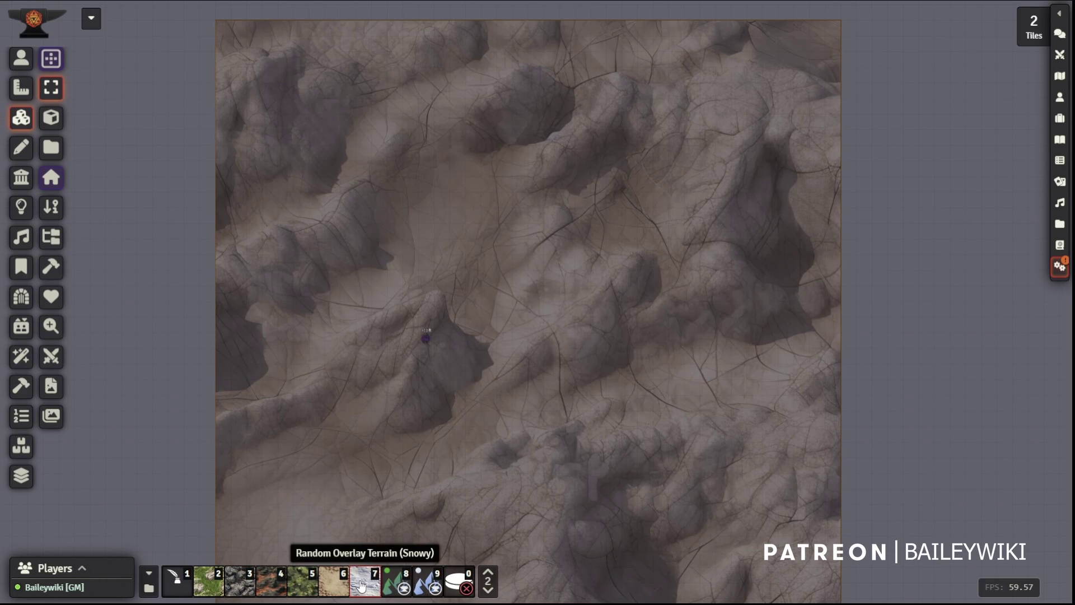
pyautogui.click(488, 590)
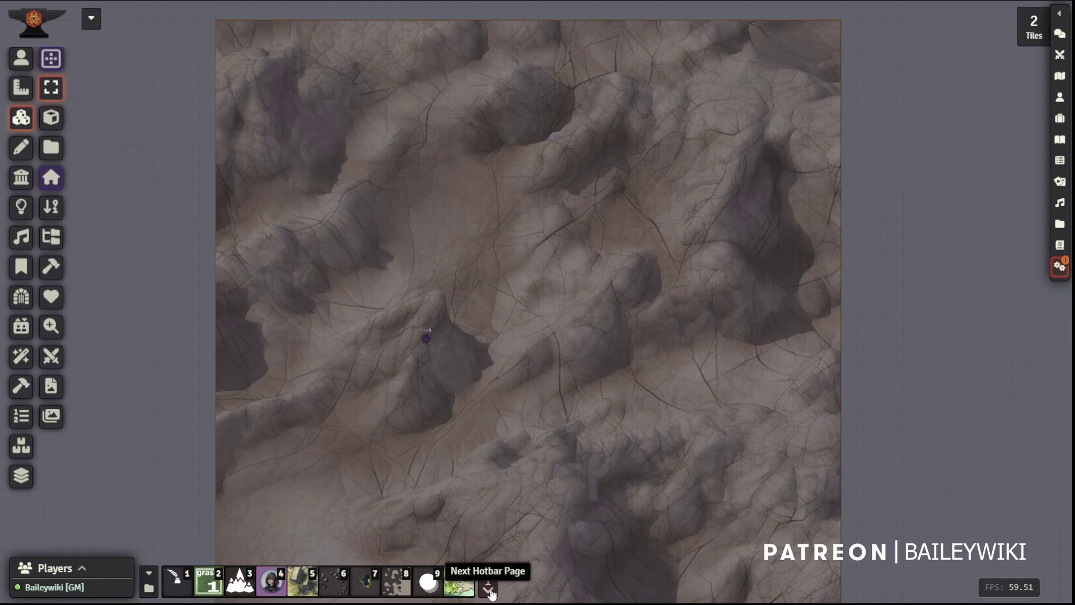
pyautogui.click(489, 573)
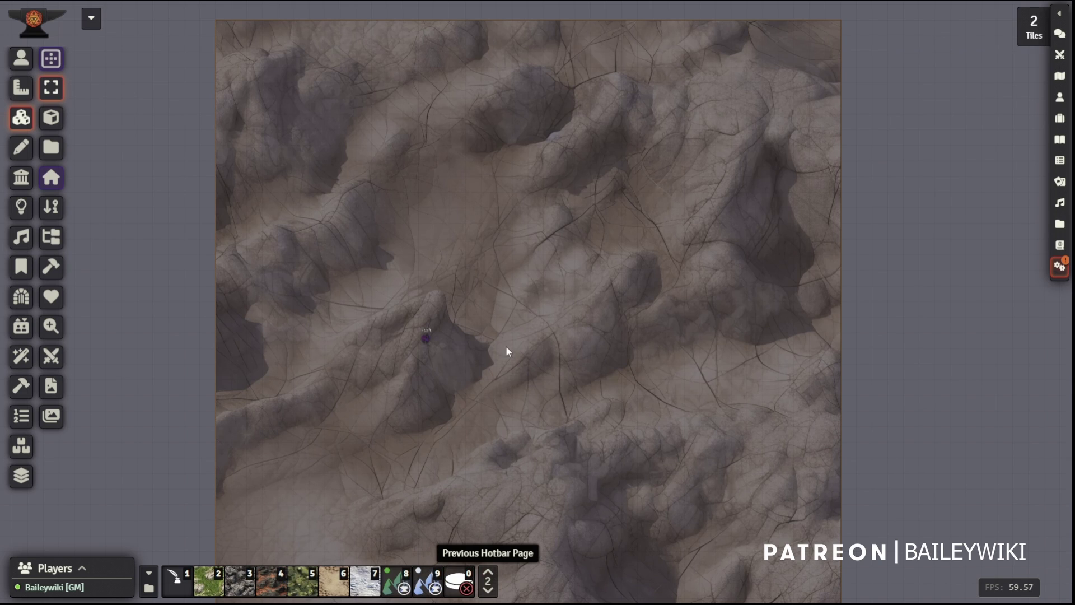
# Open the Random Overlay Terrain (Snowy) macro, enlarge its window, and examine the image paths and the maintainAspectRatio and maintainScale parameters.
pyautogui.scroll(-5, 504, 344)
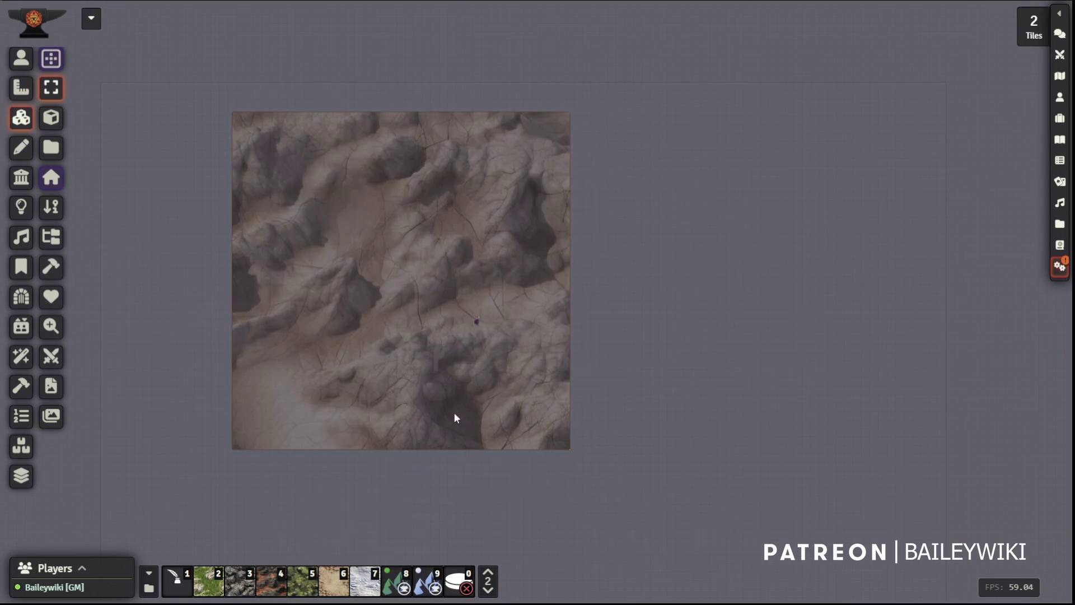
pyautogui.rightClick(364, 586)
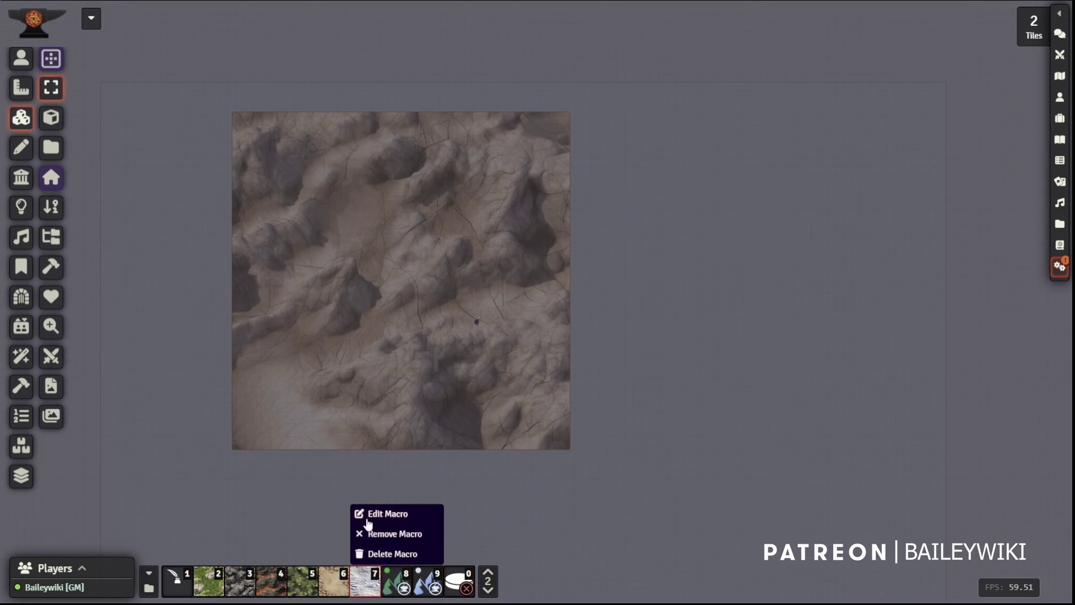
pyautogui.click(371, 512)
pyautogui.scroll(-3, 491, 364)
pyautogui.scroll(-10, 491, 364)
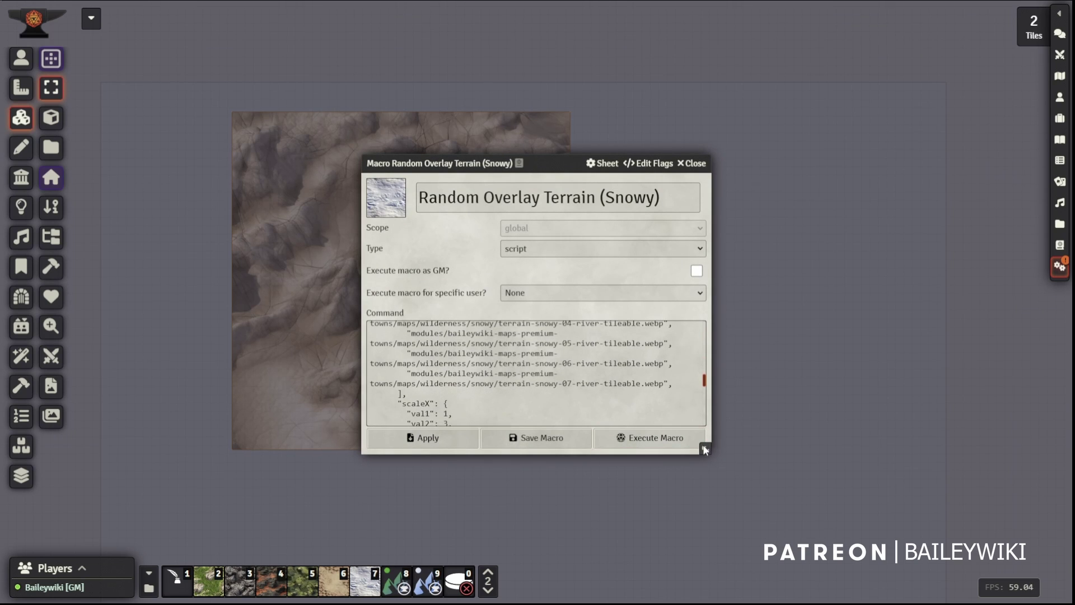
pyautogui.moveTo(704, 449); pyautogui.dragTo(794, 582)
pyautogui.scroll(15, 478, 358)
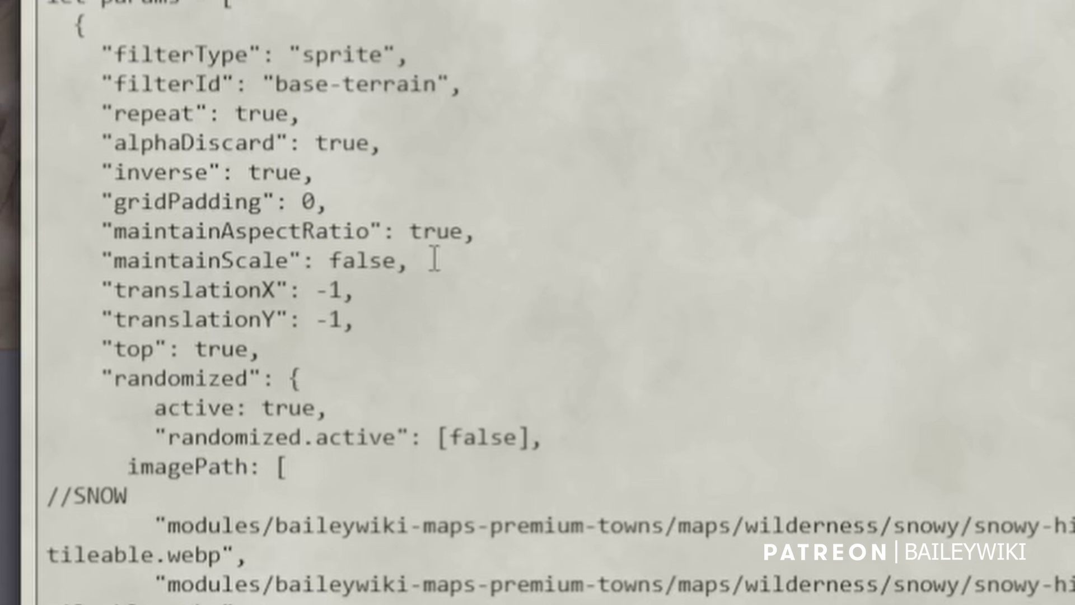
pyautogui.moveTo(501, 417); pyautogui.dragTo(370, 399)
pyautogui.moveTo(47, 202); pyautogui.dragTo(48, 231)
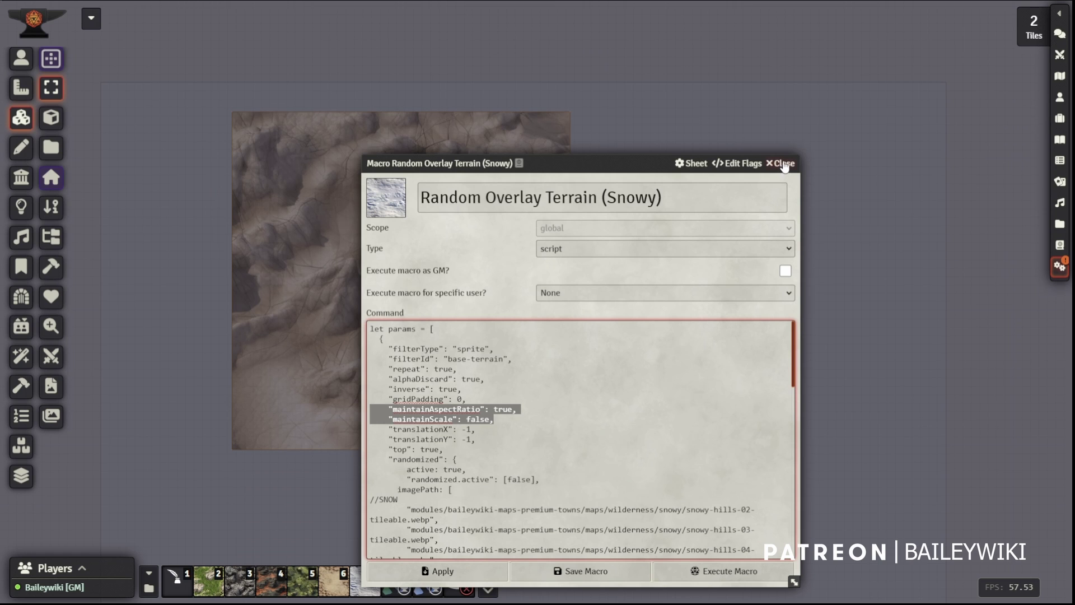
pyautogui.click(783, 164)
# Move the terrain tile to the scene's upper-left corner and set its width to 8000 pixels.
pyautogui.moveTo(438, 272); pyautogui.dragTo(294, 271)
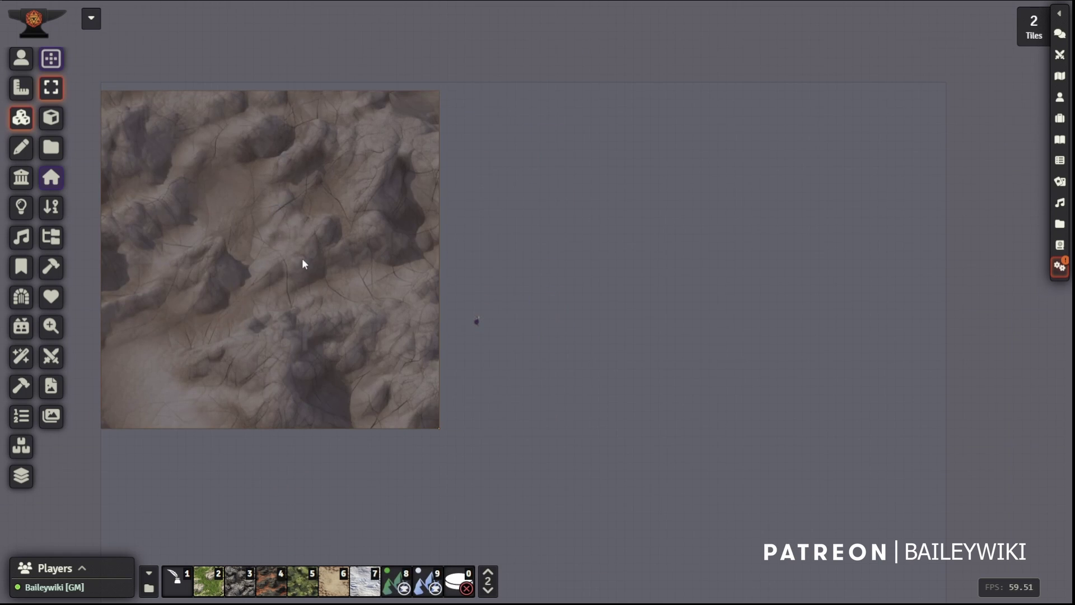
pyautogui.doubleClick(302, 257)
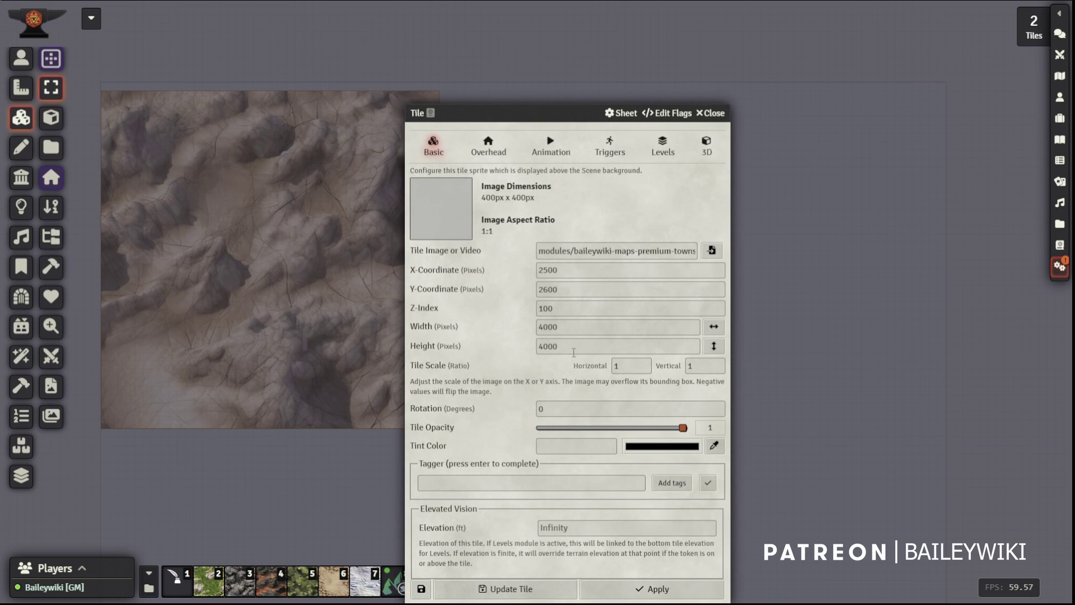
pyautogui.doubleClick(570, 323)
pyautogui.write('8000')
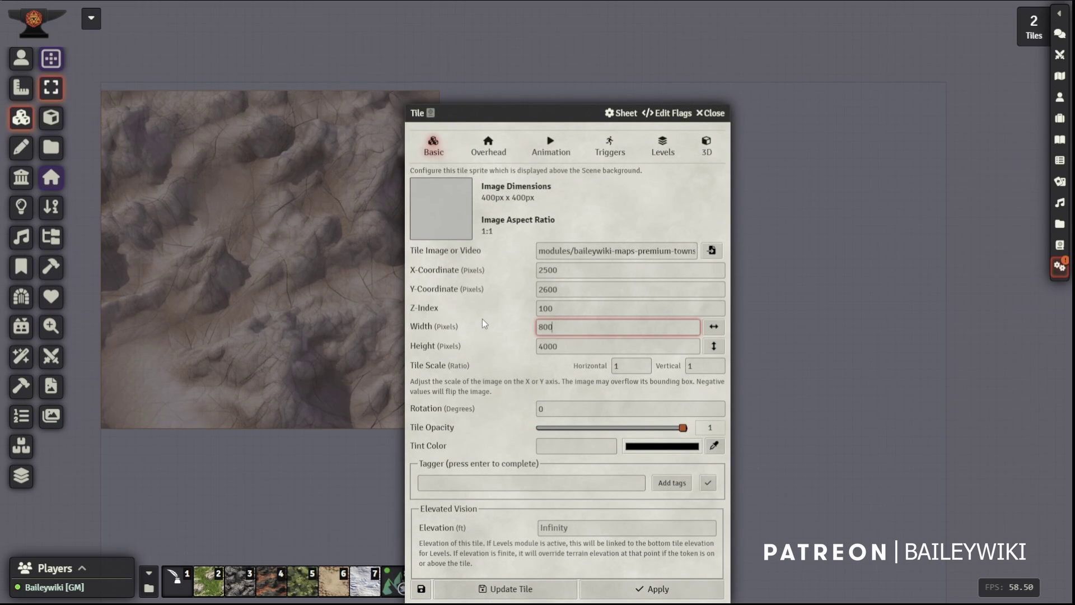
pyautogui.click(533, 589)
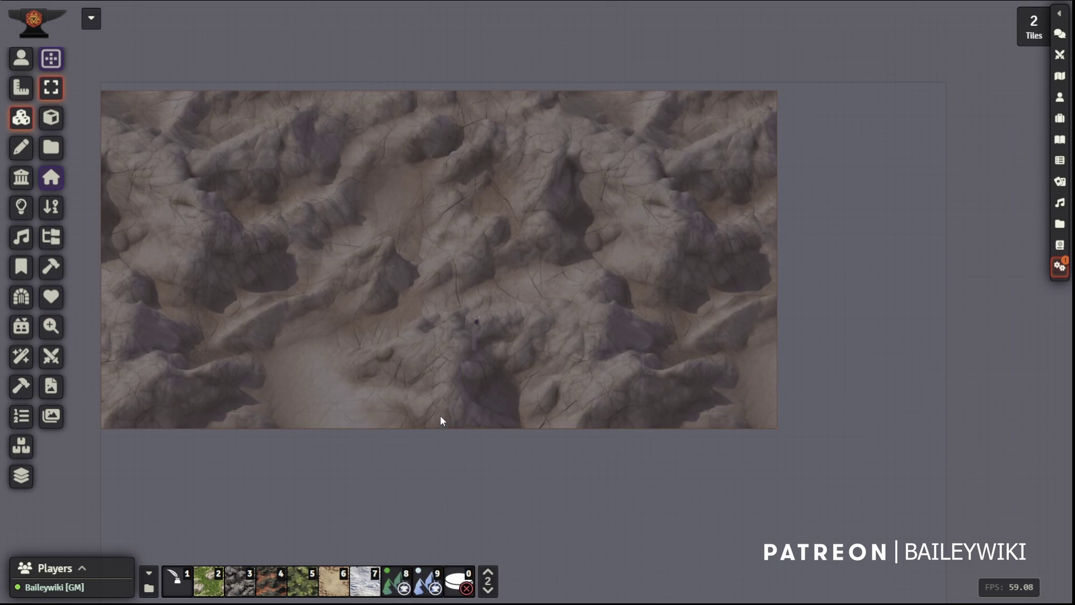
# Shift the widened terrain tile slightly and resize it freely by its lower-right corner.
pyautogui.moveTo(419, 329); pyautogui.dragTo(467, 320)
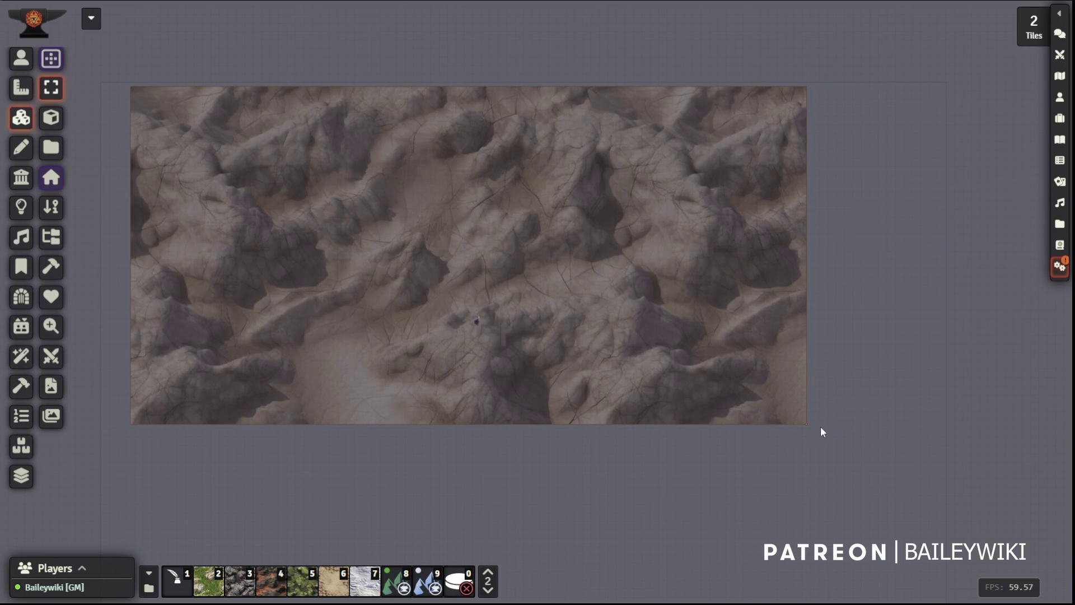
pyautogui.moveTo(806, 425); pyautogui.dragTo(854, 496)
# Cycle the resized tile through random Swamp terrain and then random Desert terrain variations.
pyautogui.click(303, 581)
pyautogui.click(303, 580)
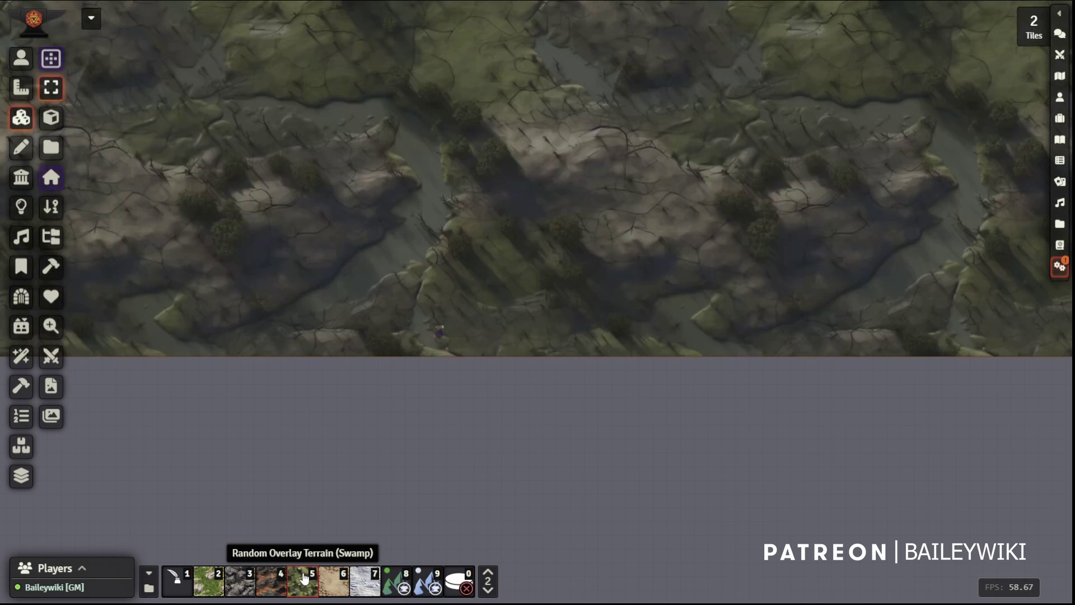
pyautogui.click(334, 581)
pyautogui.click(338, 583)
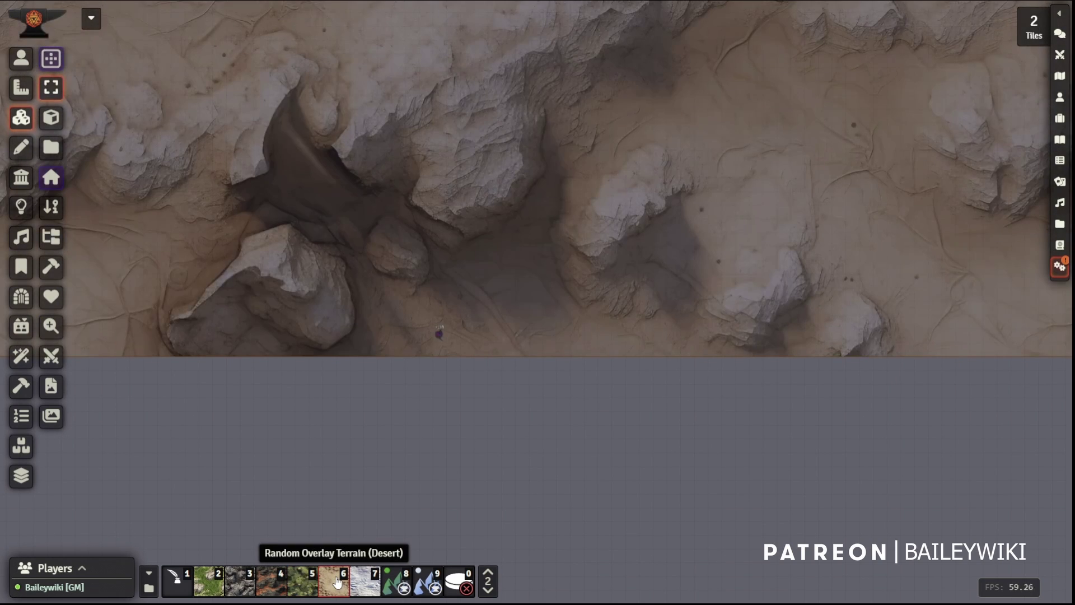
pyautogui.click(338, 583)
# Apply the random rocky terrain overlay to the resized tile and check how it repeats across the width.
pyautogui.moveTo(596, 428); pyautogui.dragTo(605, 559)
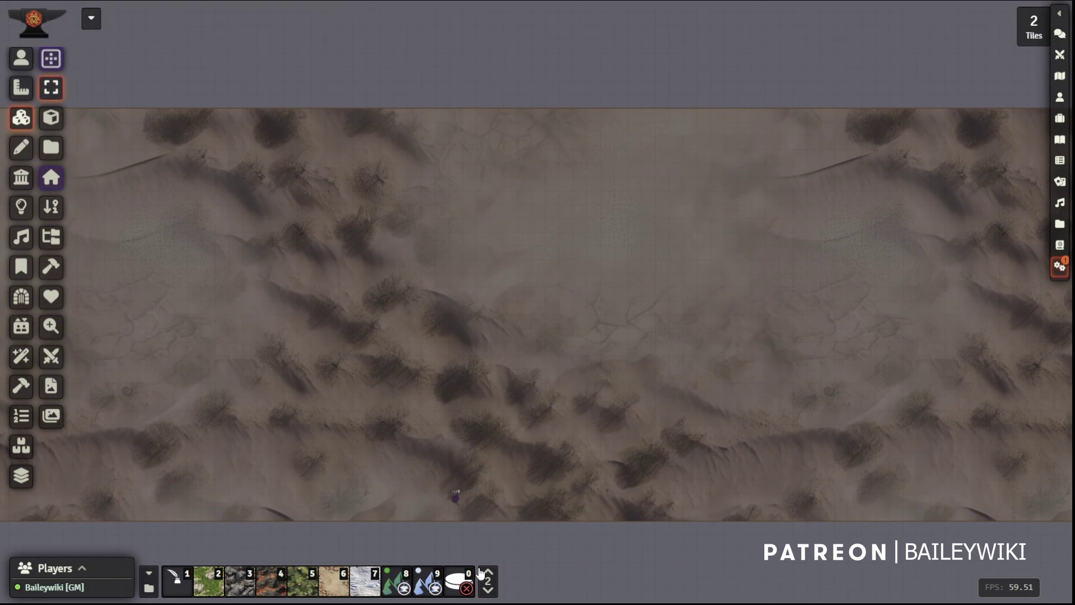
pyautogui.click(245, 588)
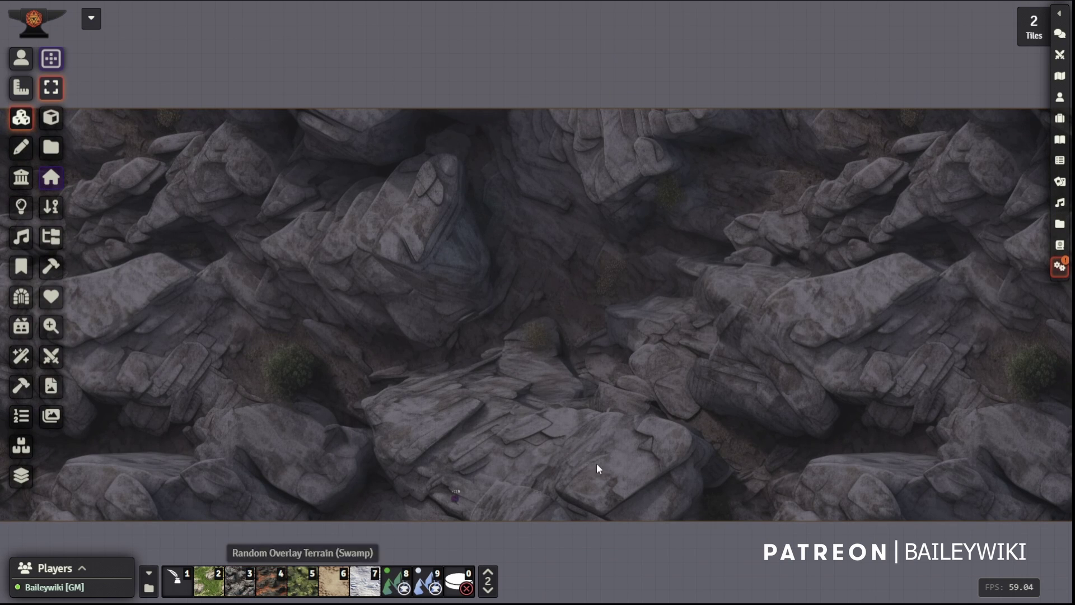
pyautogui.scroll(-3, 596, 462)
pyautogui.scroll(2, 589, 463)
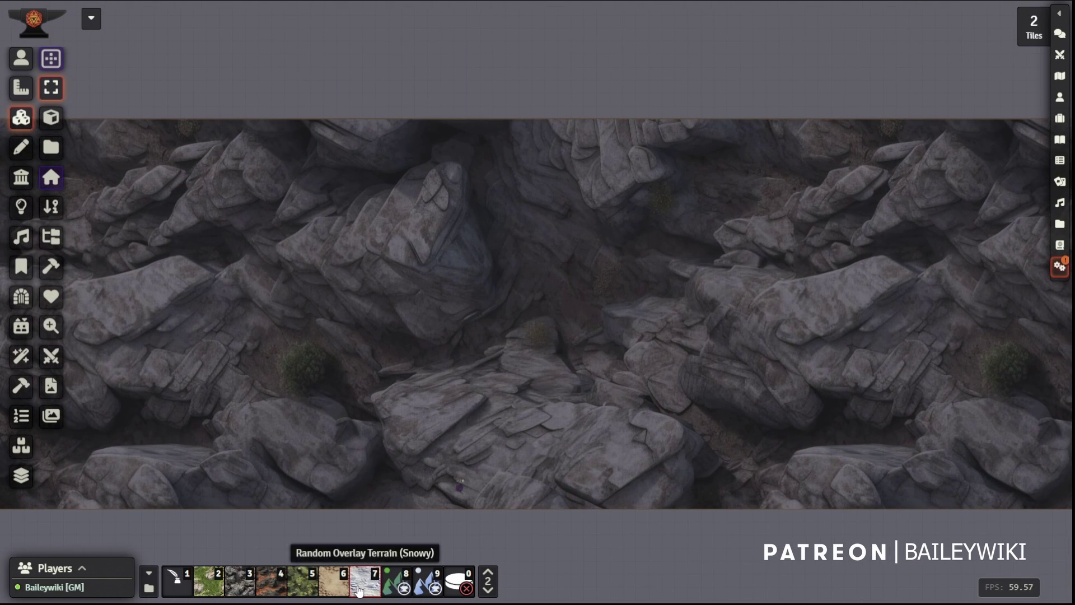
# Open the Random Overlay Terrain (Settlement) macro from hotbar page 1 for editing and examine its command in an enlarged window.
pyautogui.click(489, 572)
pyautogui.click(489, 593)
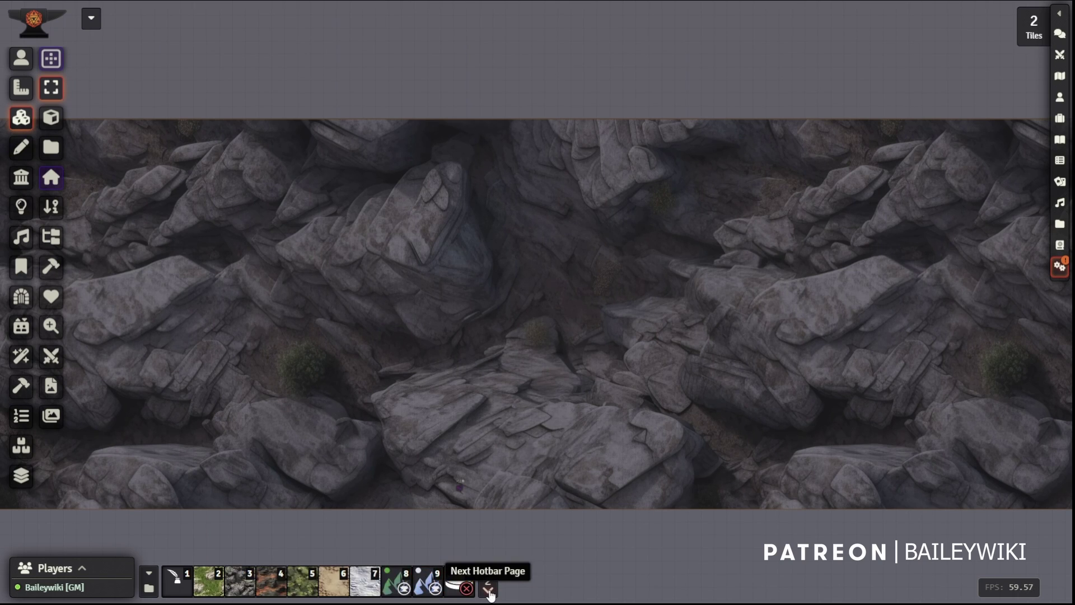
pyautogui.click(490, 592)
pyautogui.rightClick(302, 585)
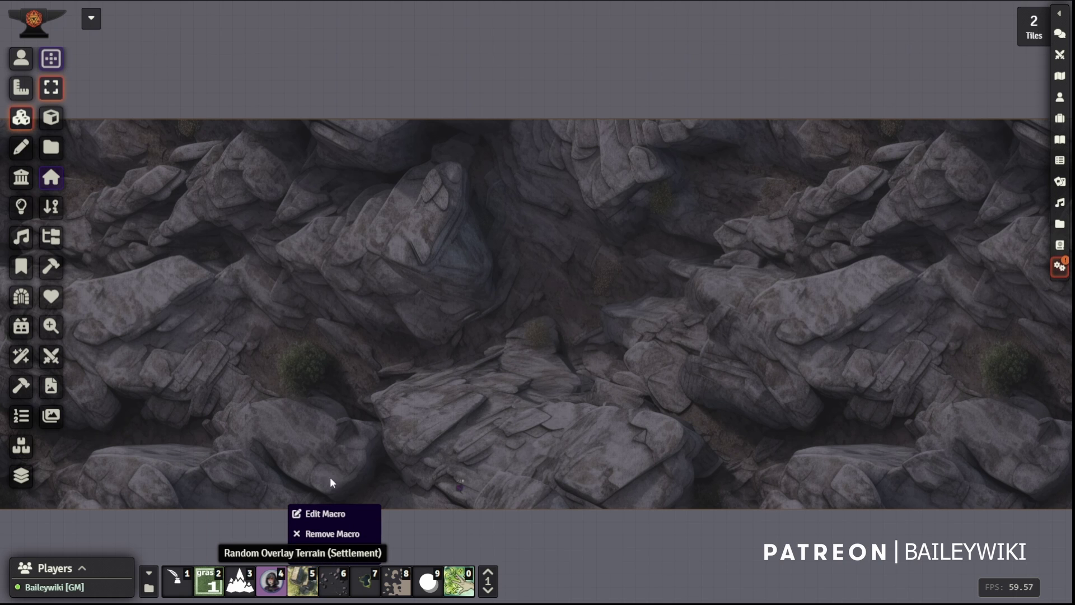
pyautogui.click(326, 515)
pyautogui.moveTo(550, 168); pyautogui.dragTo(766, 50)
pyautogui.moveTo(928, 330); pyautogui.dragTo(992, 549)
pyautogui.press('Escape')
pyautogui.rightClick(302, 582)
pyautogui.click(325, 514)
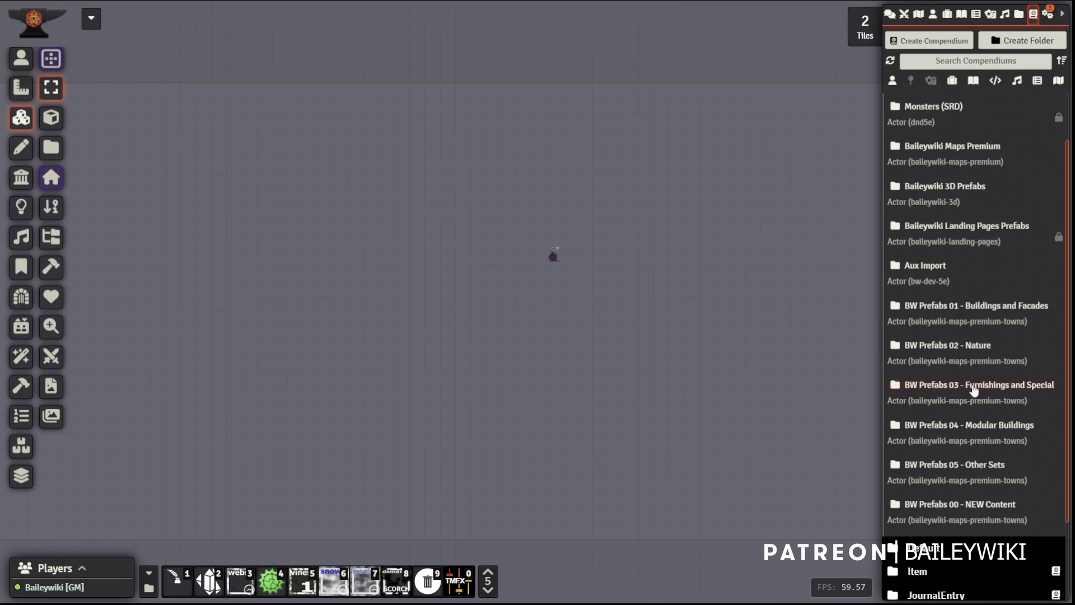
# Find the SHIP Multilevel Airship prefab in the BW Prefabs 03 - Furnishings and Special compendium, place it on the scene, and close the compendium.
pyautogui.click(977, 385)
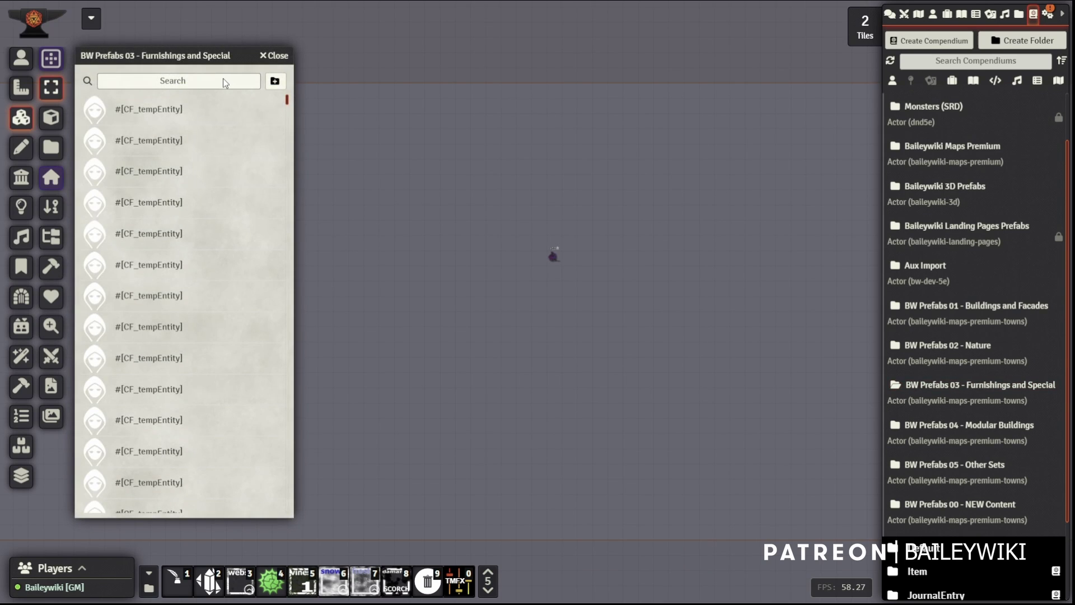
pyautogui.write('cai')
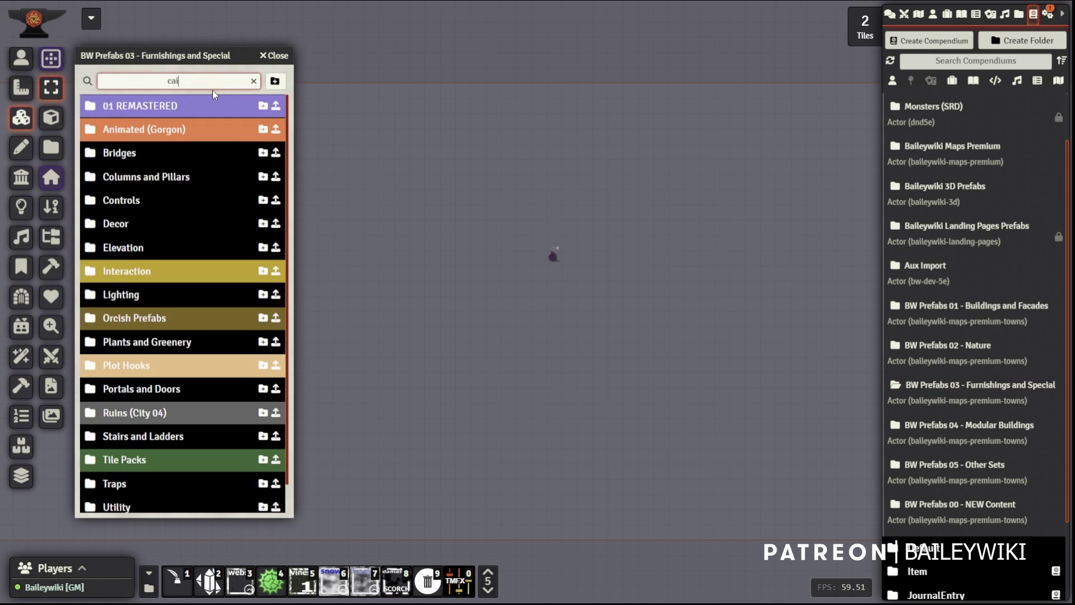
pyautogui.press('BackSpace')
pyautogui.press('BackSpace')
pyautogui.press('BackSpace')
pyautogui.write('airshi')
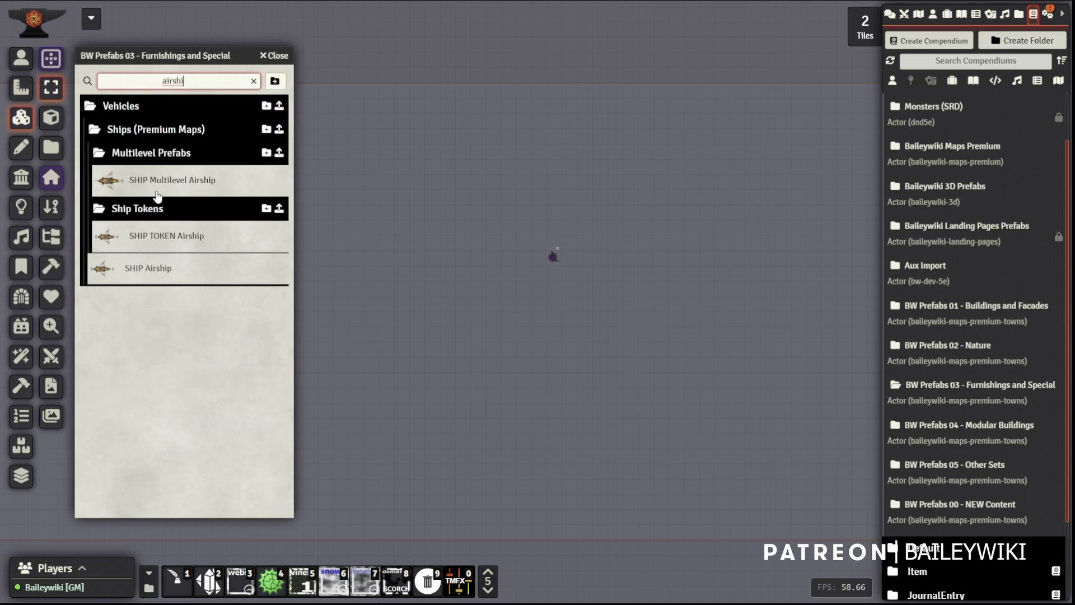
pyautogui.moveTo(158, 195); pyautogui.dragTo(384, 171)
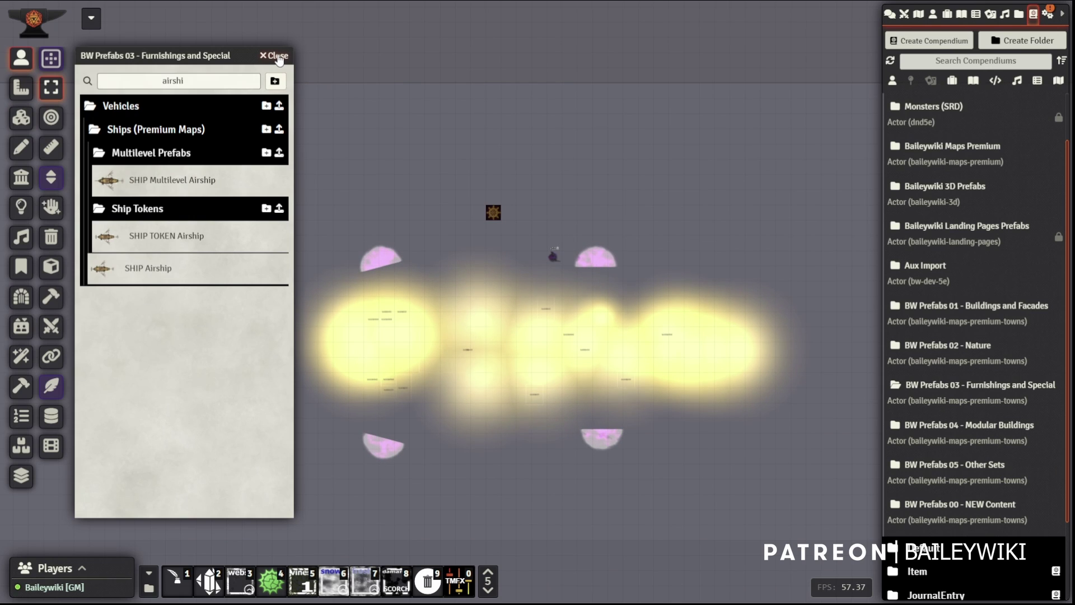
pyautogui.click(278, 59)
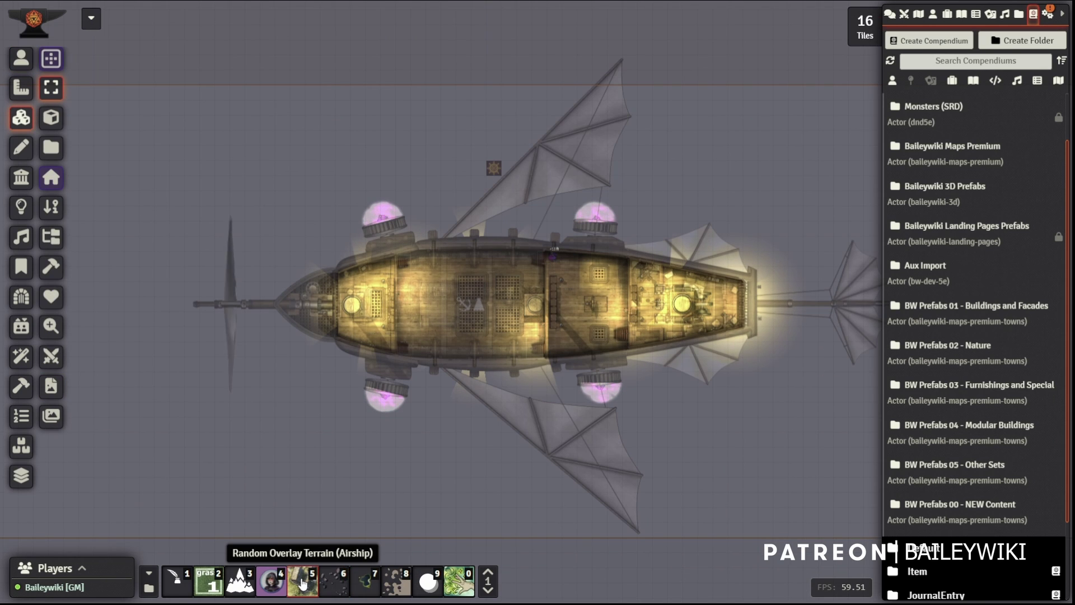
# Run the Random Overlay Terrain (Airship) macro from hotbar page 1 several times to cycle the ground beneath the airship through random aerial terrains.
pyautogui.click(303, 583)
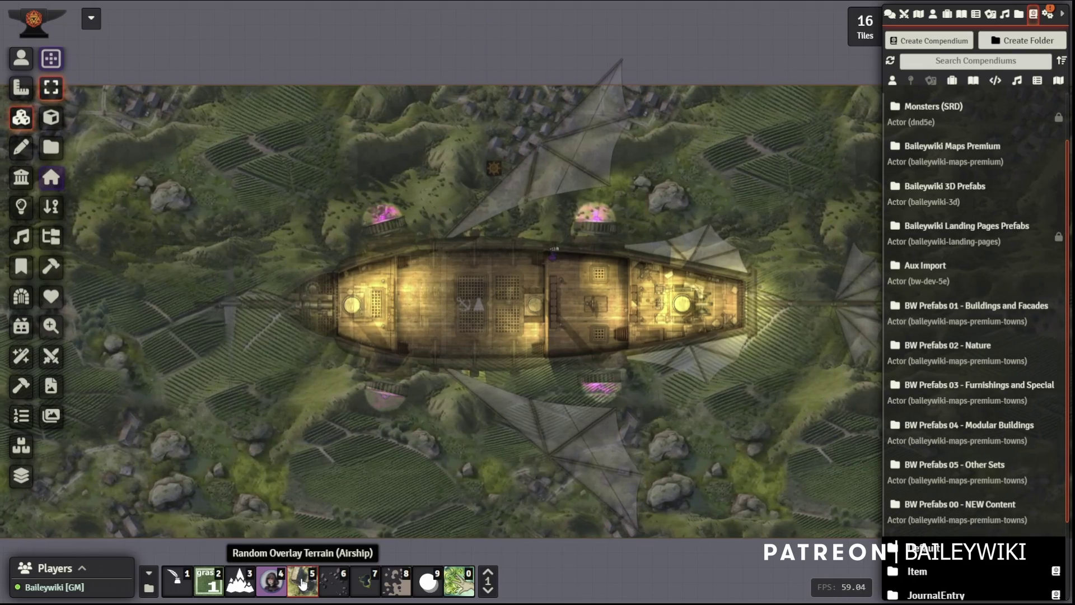
pyautogui.scroll(5, 314, 498)
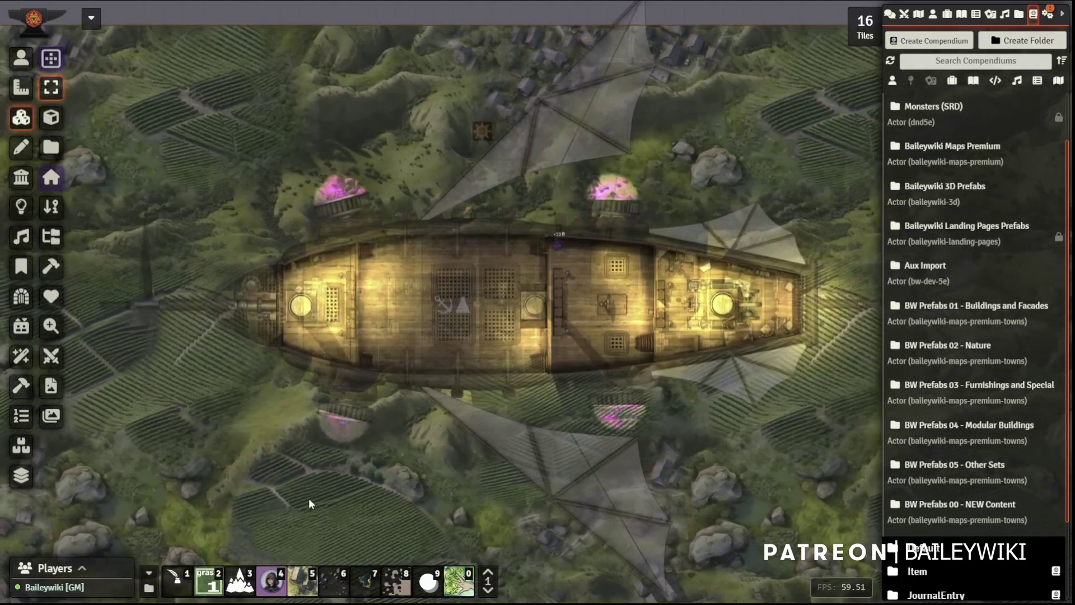
pyautogui.click(301, 585)
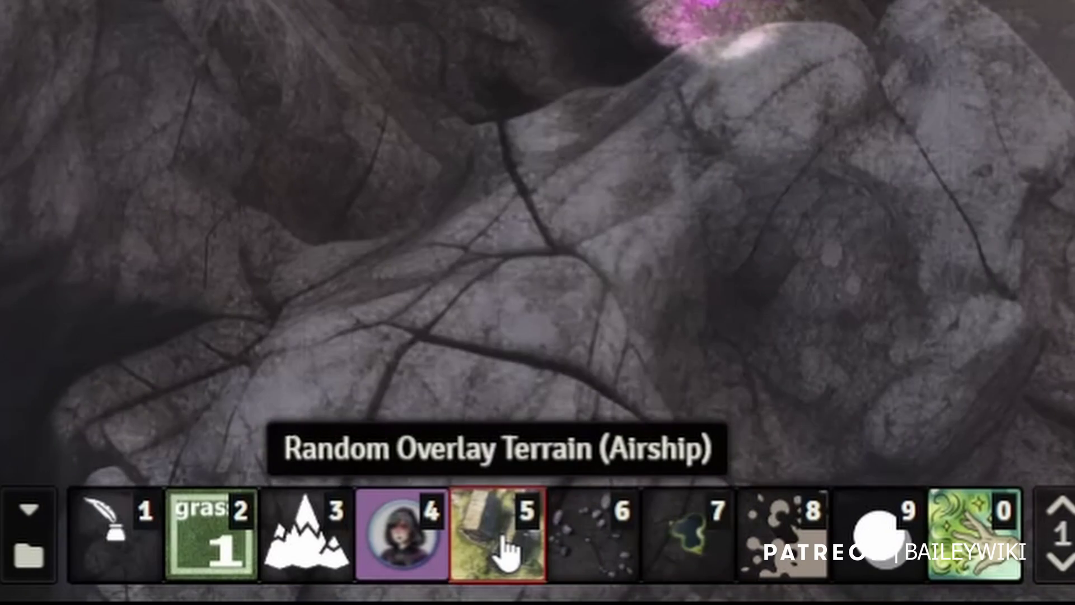
pyautogui.click(507, 551)
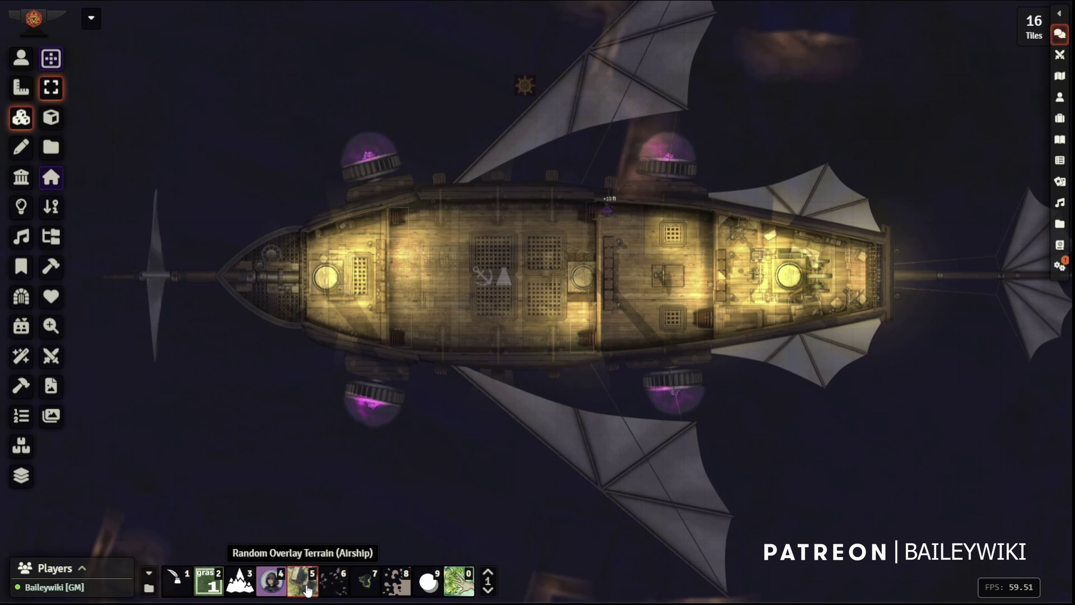
pyautogui.click(511, 558)
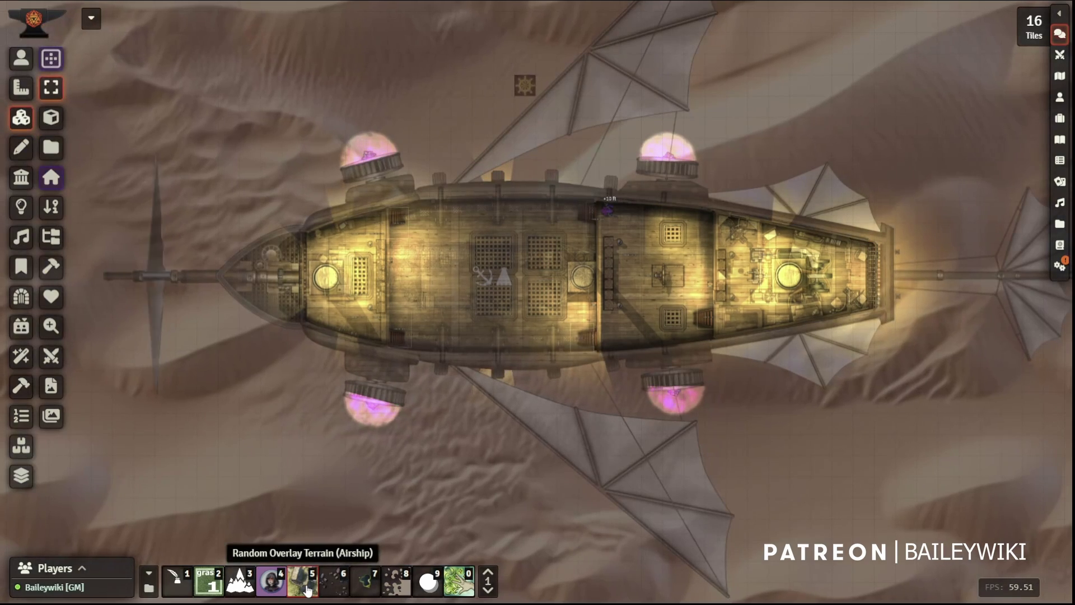
pyautogui.click(307, 590)
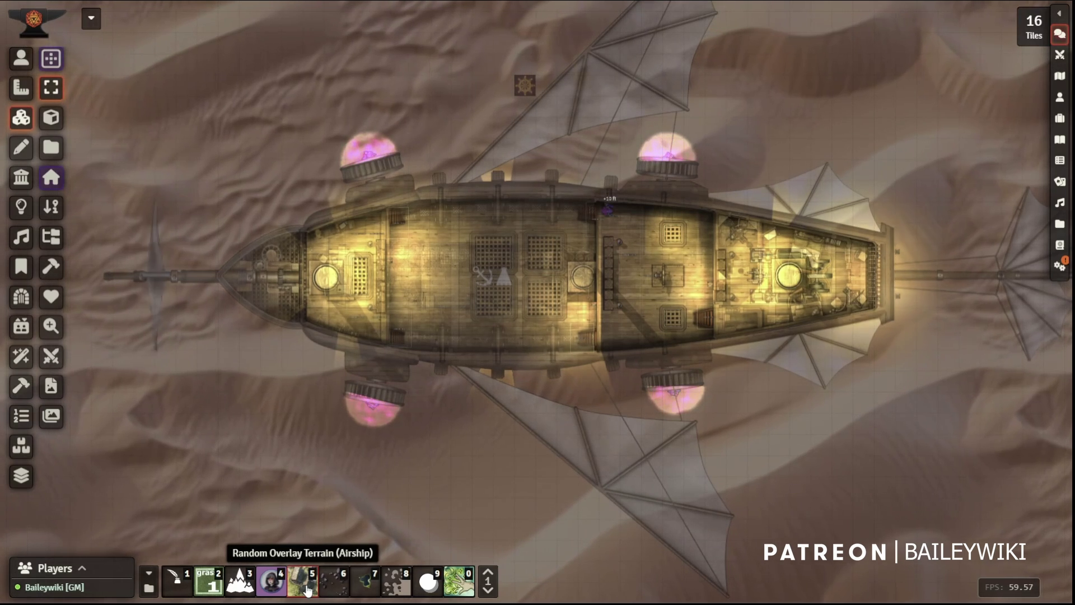
pyautogui.click(307, 590)
# Repeat the Airship overlay macro with the whole ship in view, cycling the surrounding terrain through further random variations.
pyautogui.scroll(-6, 370, 445)
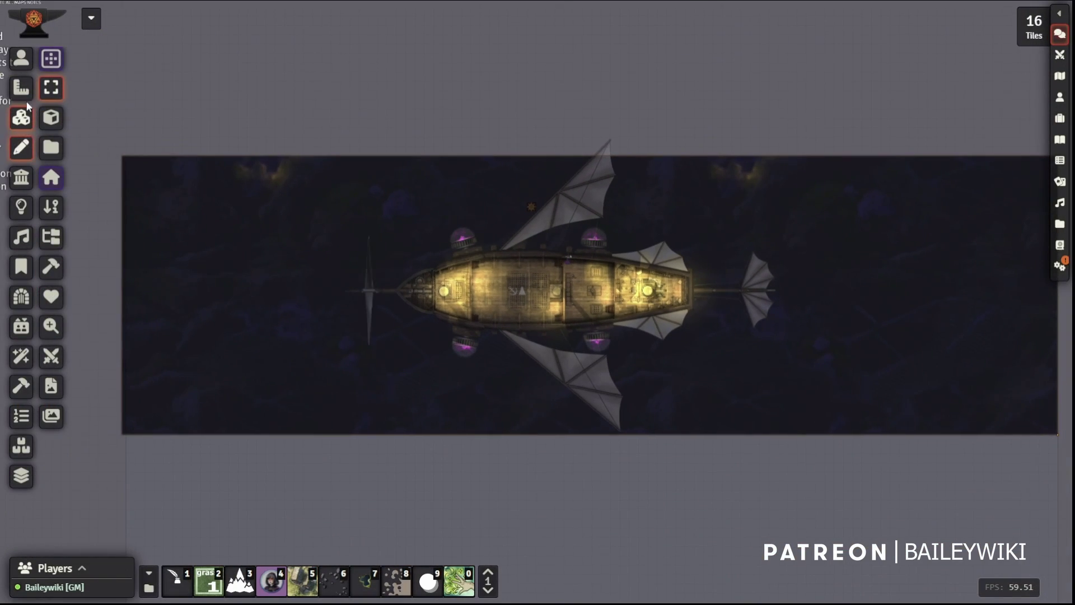
pyautogui.click(240, 585)
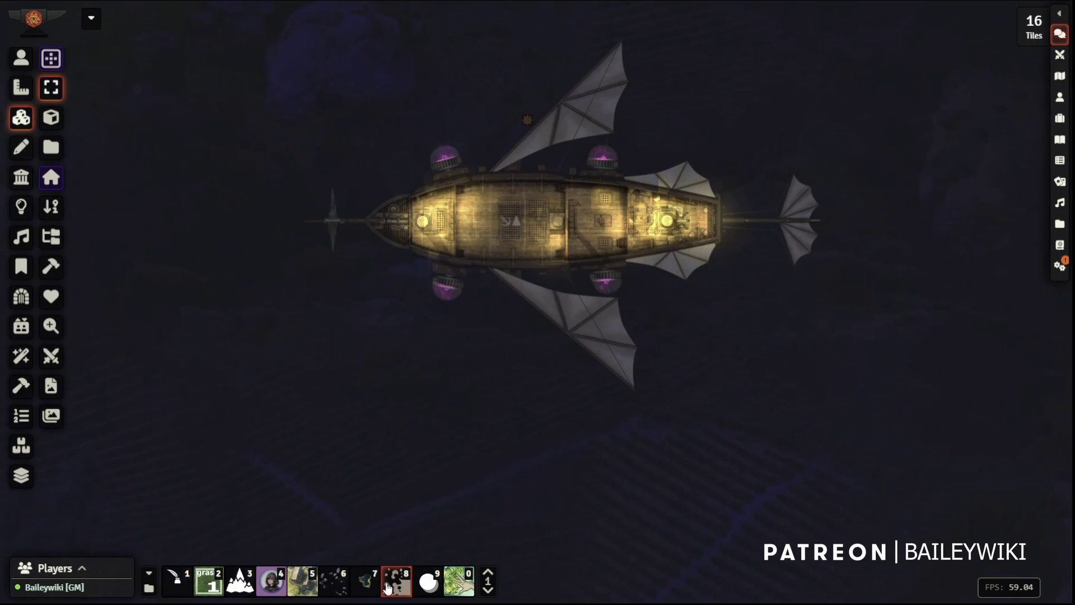
pyautogui.click(308, 585)
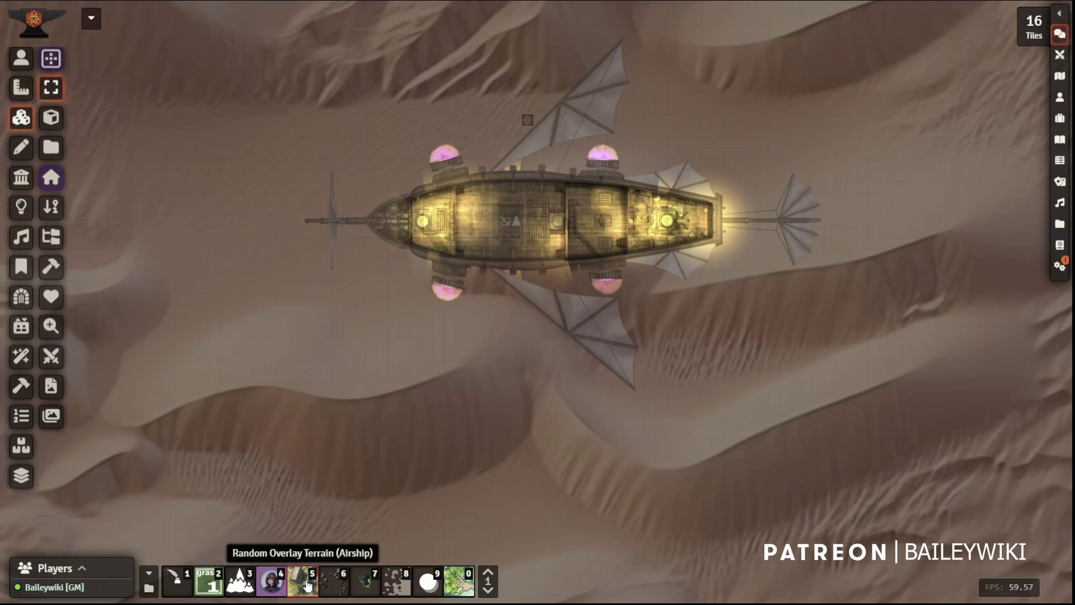
pyautogui.click(308, 585)
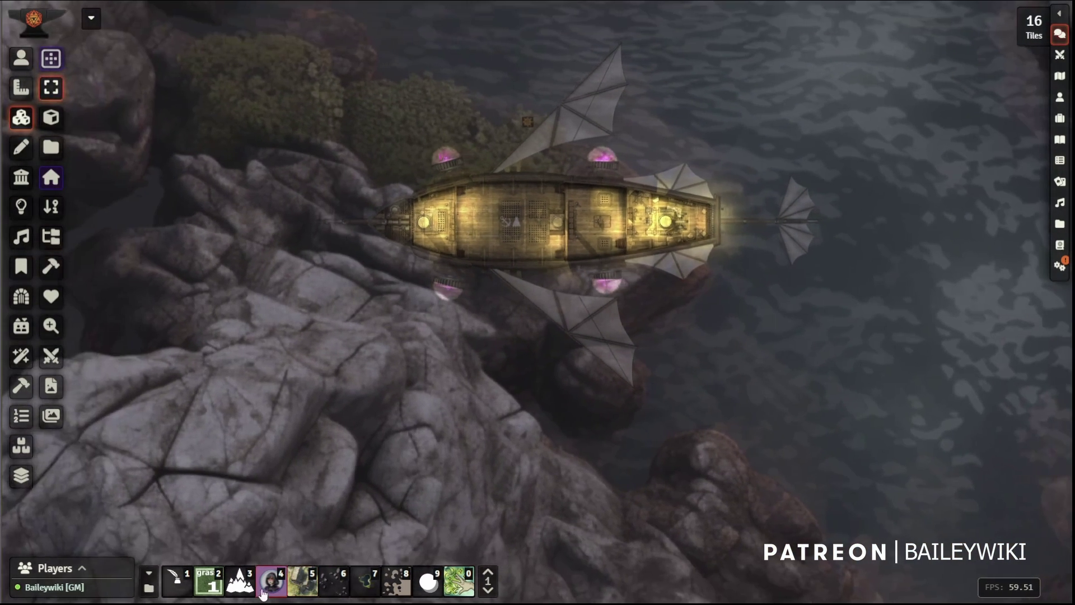
pyautogui.click(296, 586)
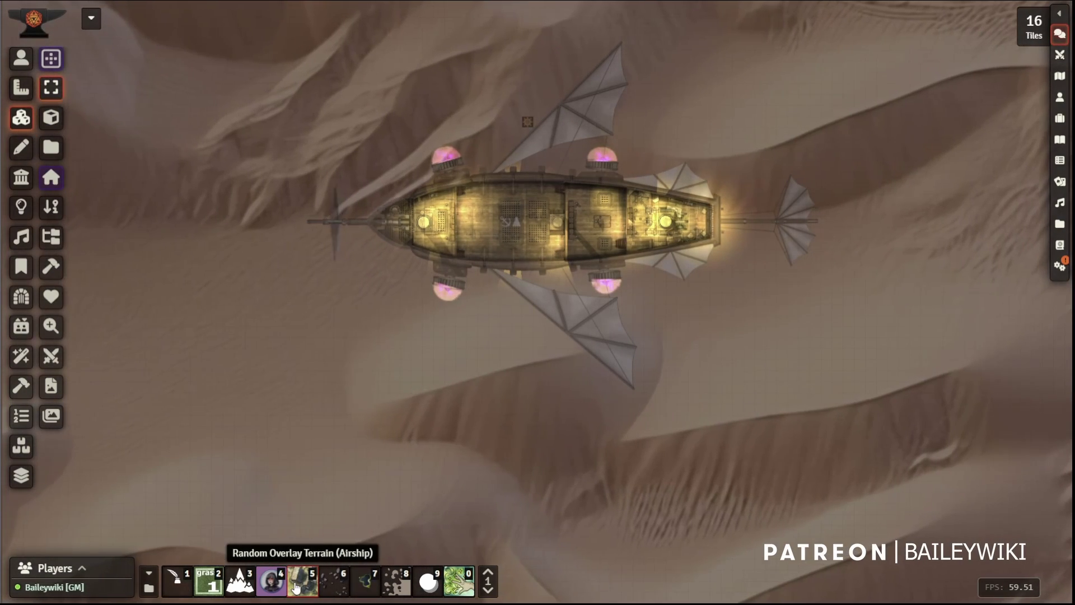
pyautogui.click(295, 586)
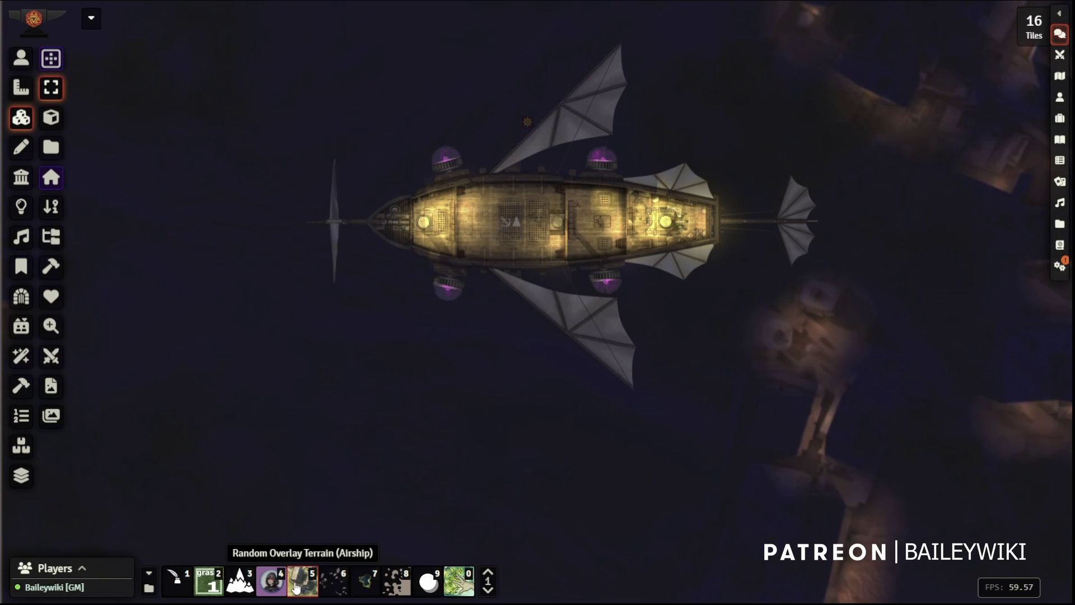
pyautogui.click(295, 585)
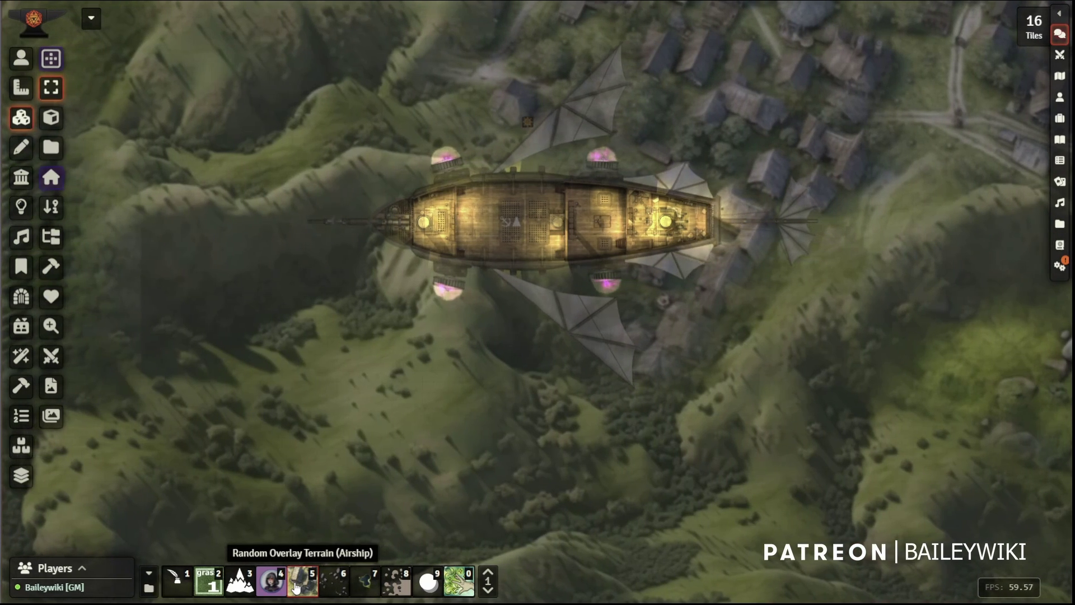
pyautogui.click(295, 585)
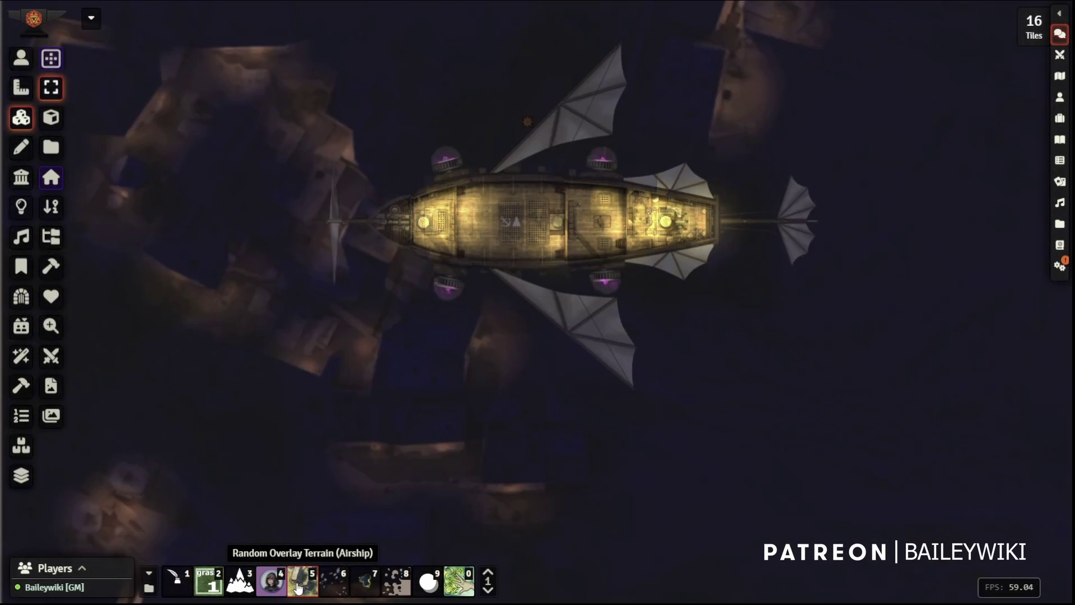